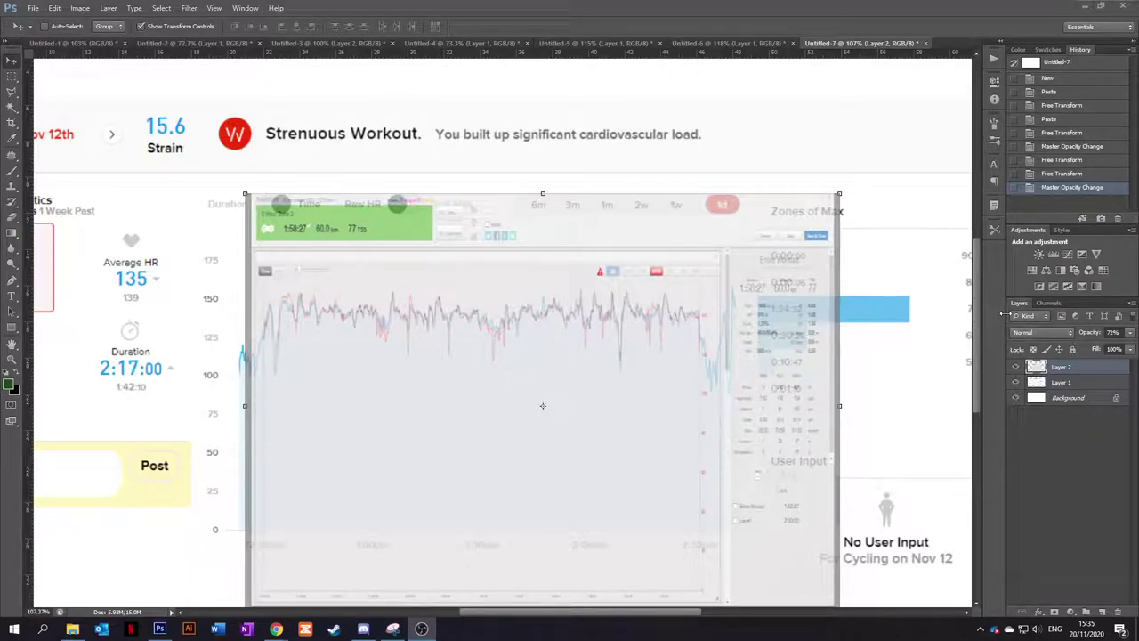
# - Set Layer 2's opacity to 100% and examine its workout summary and heart rate graph beside the cycling statistics
pyautogui.scroll(-1, 408, 343)
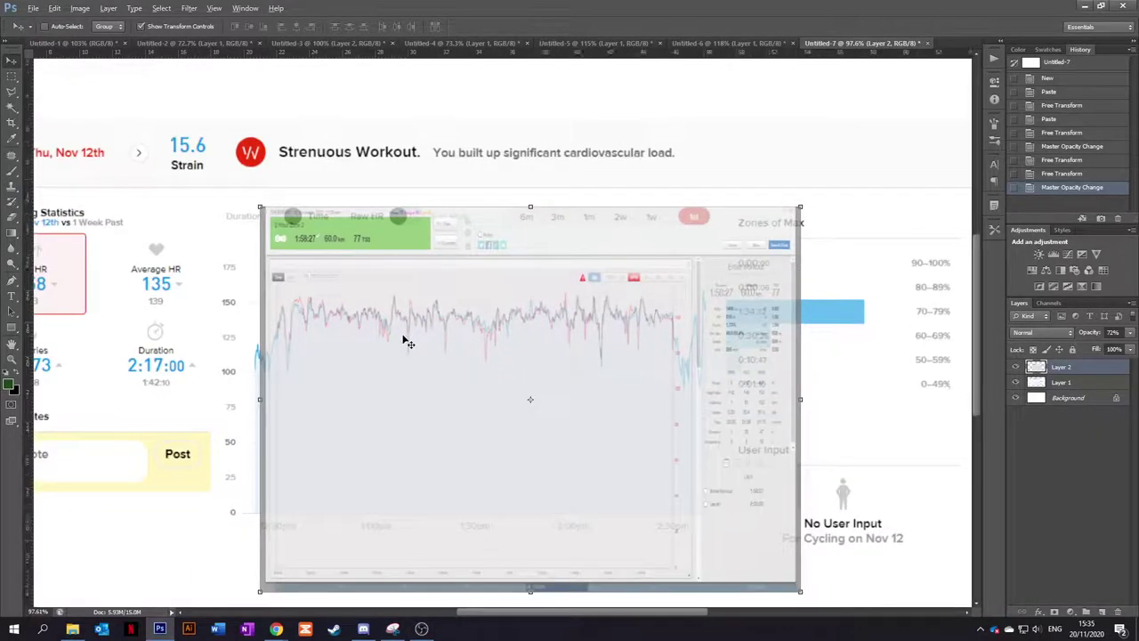
pyautogui.scroll(-2, 407, 343)
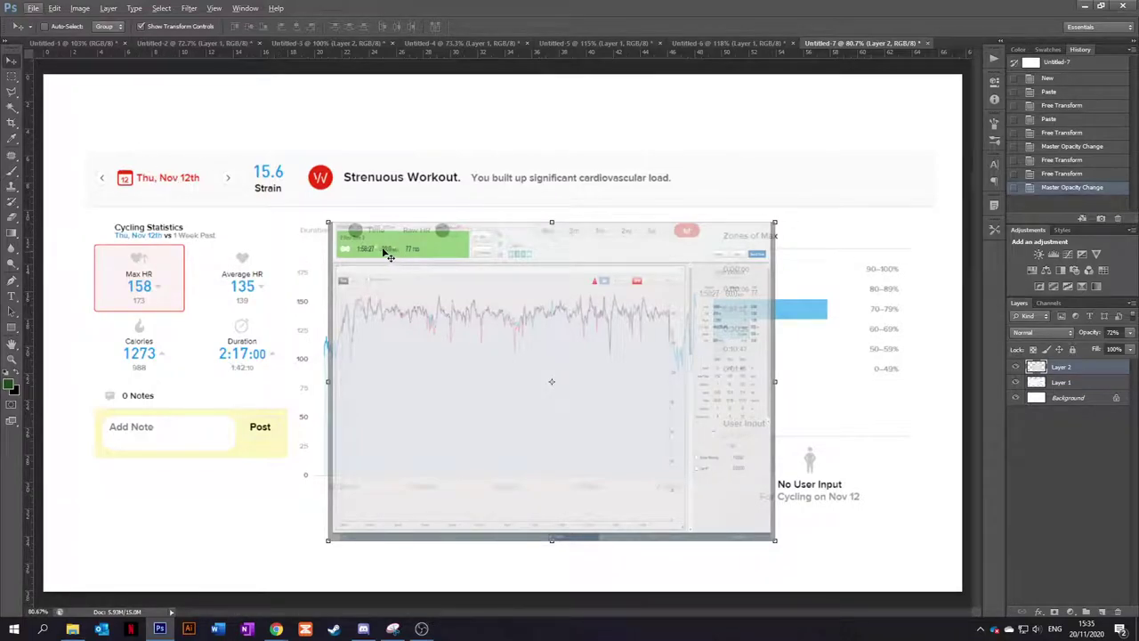
pyautogui.scroll(1, 347, 236)
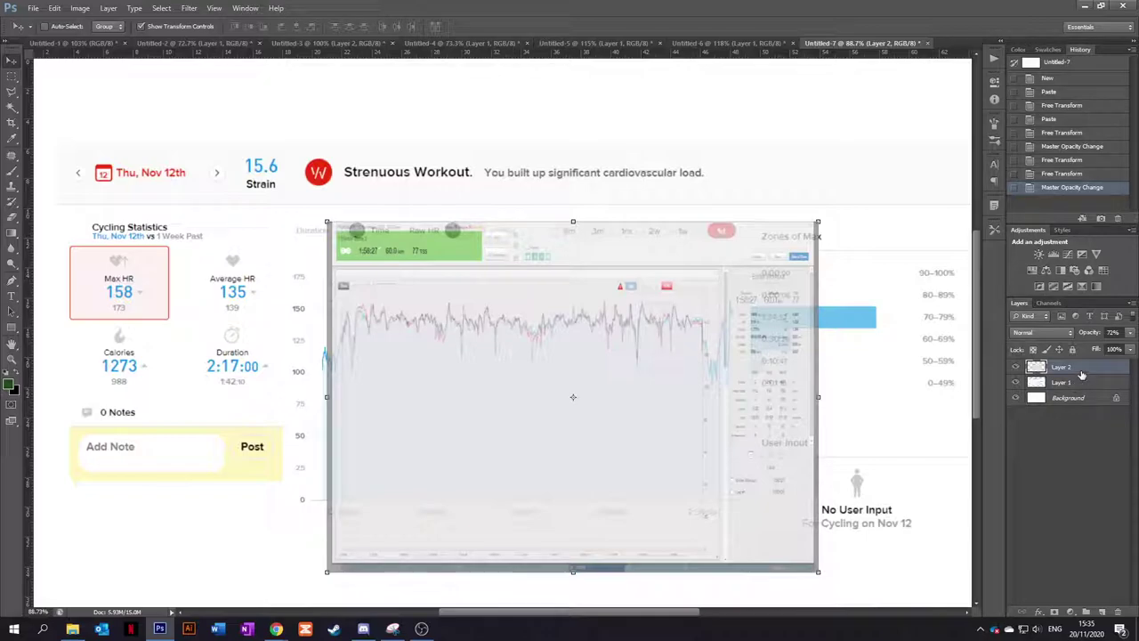
pyautogui.click(1128, 334)
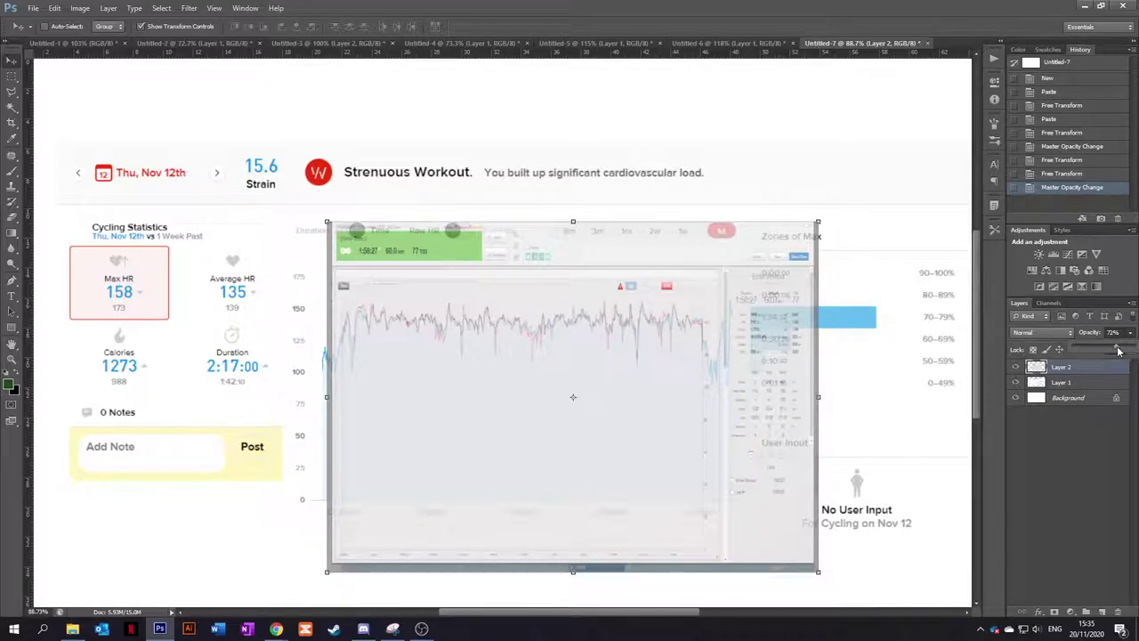
pyautogui.moveTo(1116, 351); pyautogui.dragTo(1125, 352)
pyautogui.scroll(1, 344, 242)
pyautogui.scroll(2, 345, 241)
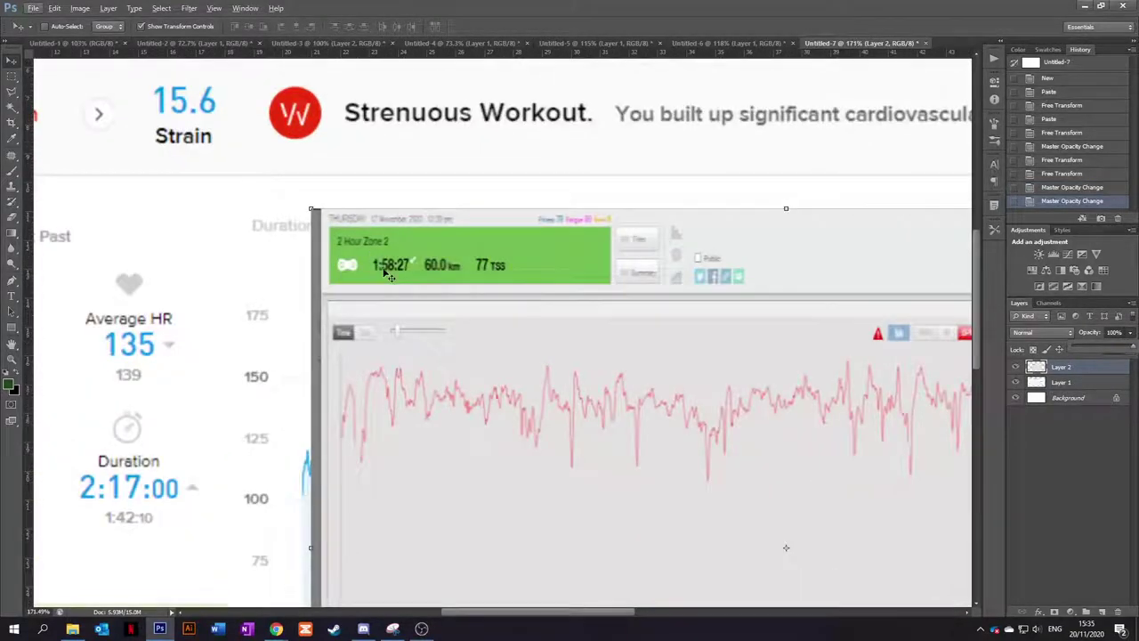
pyautogui.scroll(-3, 554, 305)
pyautogui.hscroll(2, 794, 401)
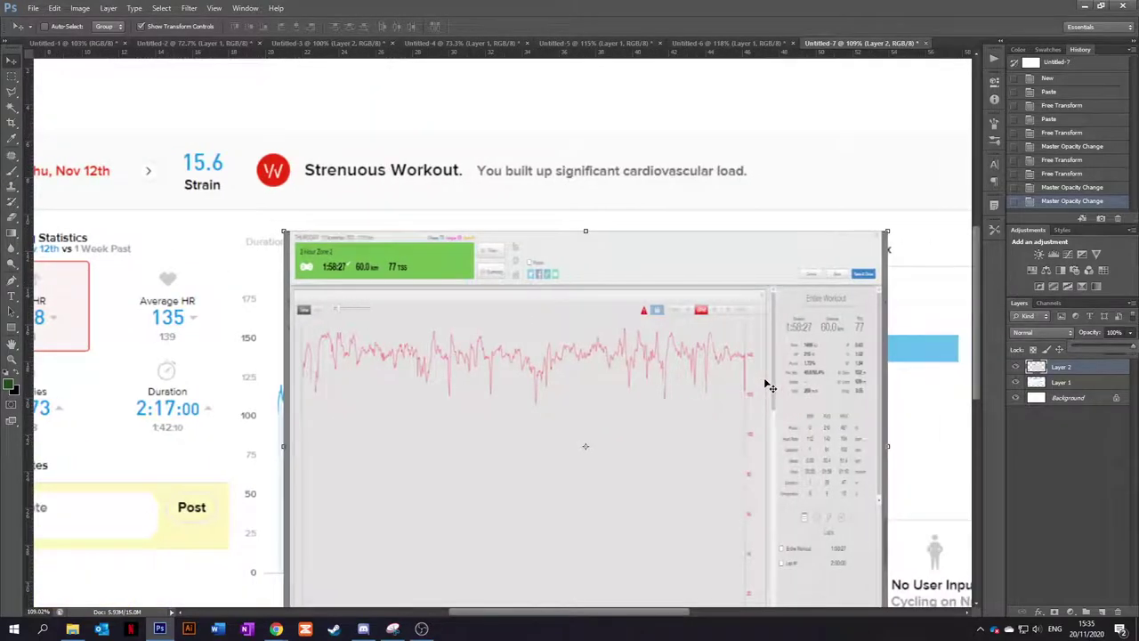
pyautogui.scroll(-2, 801, 400)
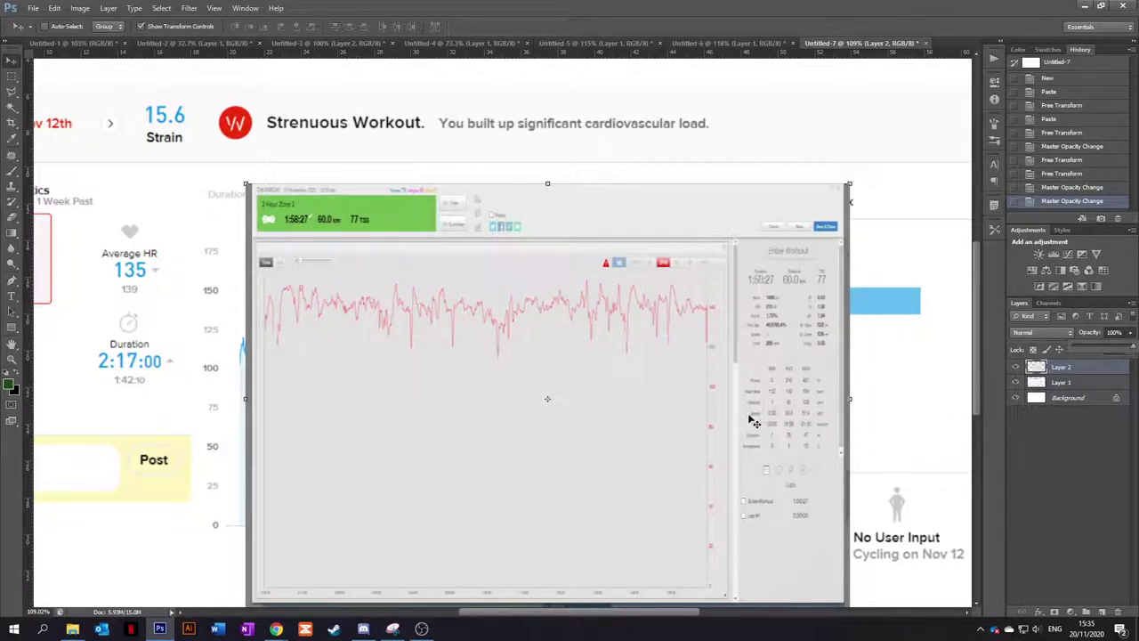
pyautogui.moveTo(489, 613); pyautogui.dragTo(427, 614)
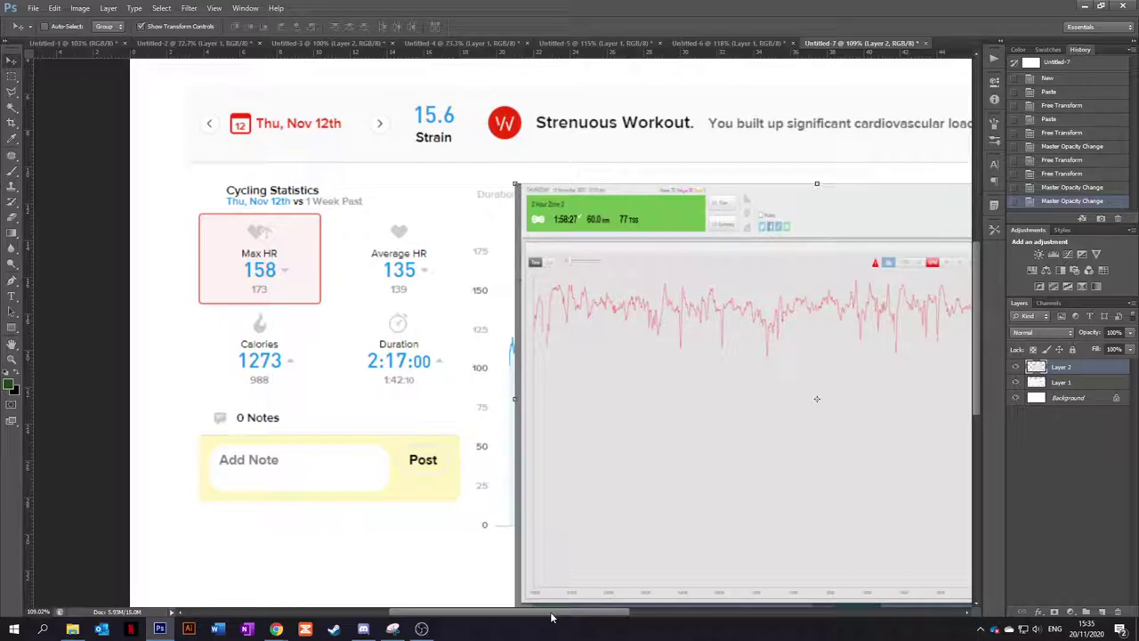
pyautogui.moveTo(550, 614); pyautogui.dragTo(612, 594)
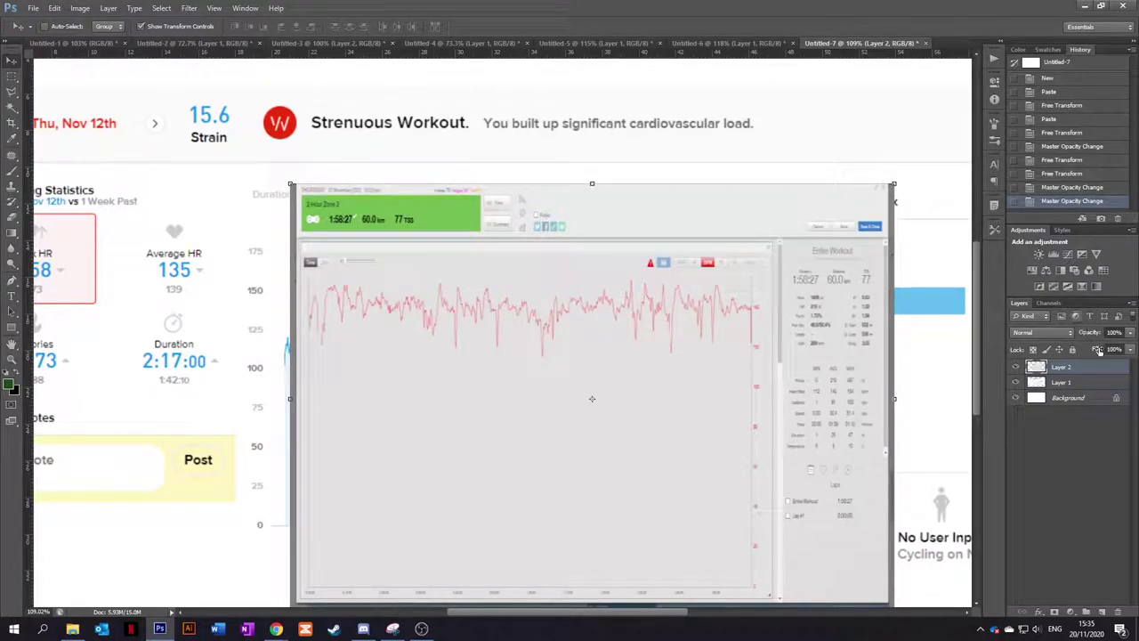
# - Reduce Layer 2's opacity to 64% and compare the overlaid red and blue heart rate traces along the whole workout
pyautogui.moveTo(1131, 337); pyautogui.dragTo(1108, 348)
pyautogui.scroll(3, 345, 312)
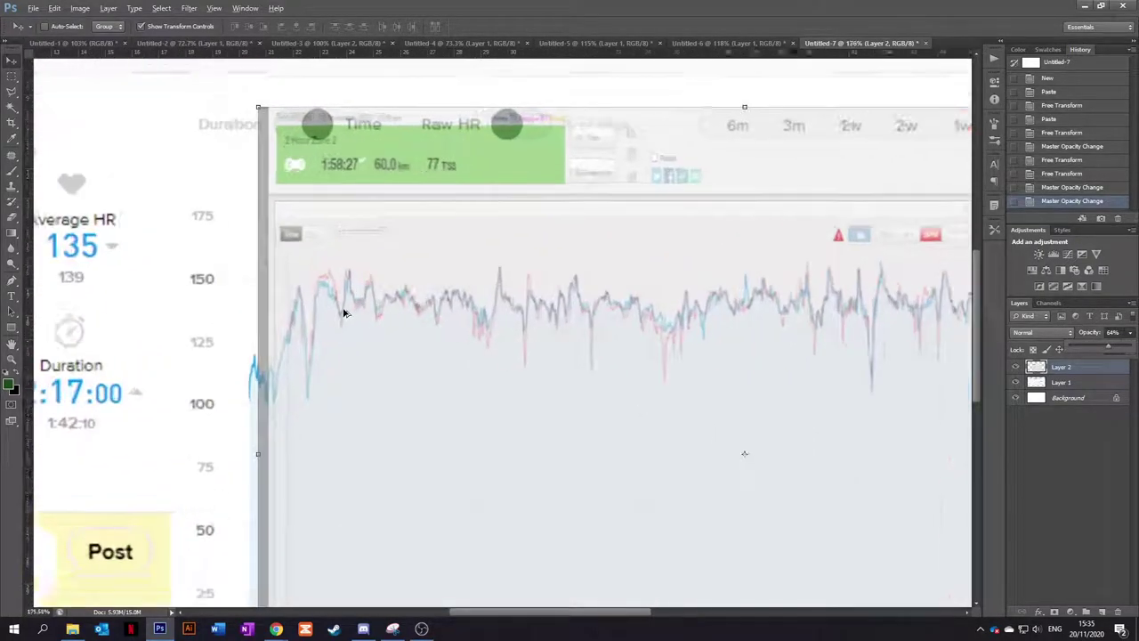
pyautogui.scroll(1, 345, 312)
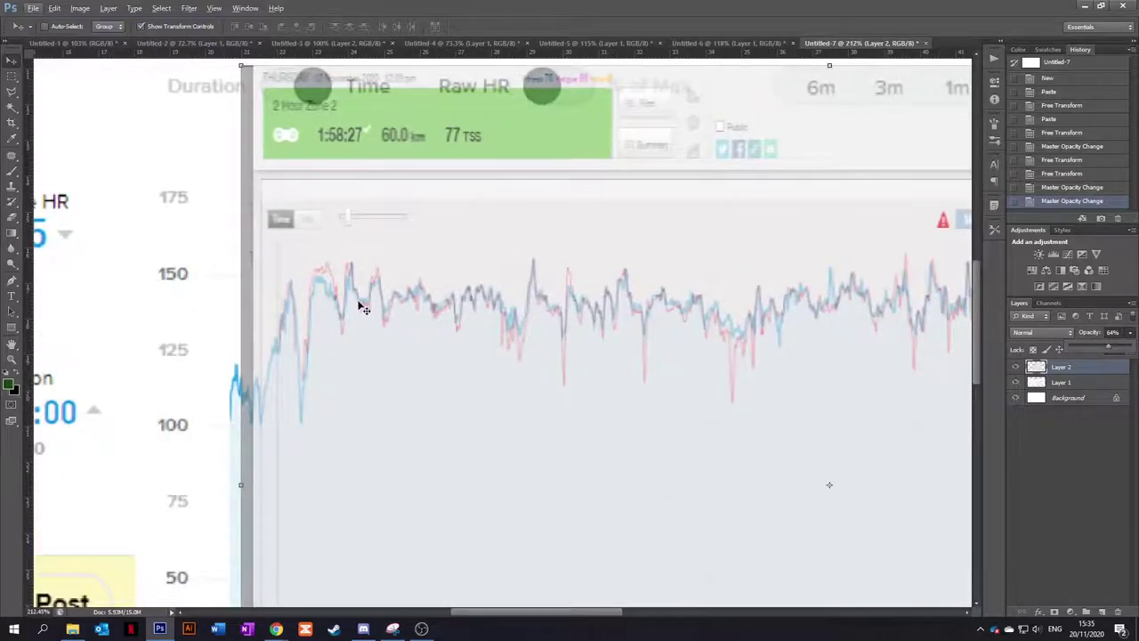
pyautogui.hscroll(1, 365, 309)
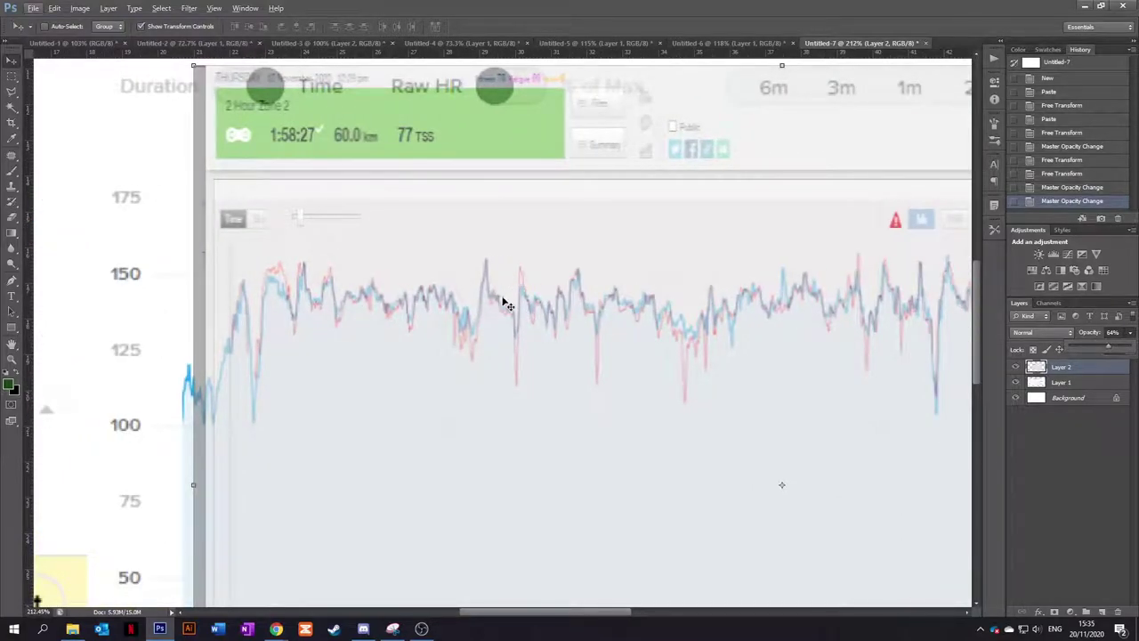
pyautogui.hscroll(4, 534, 311)
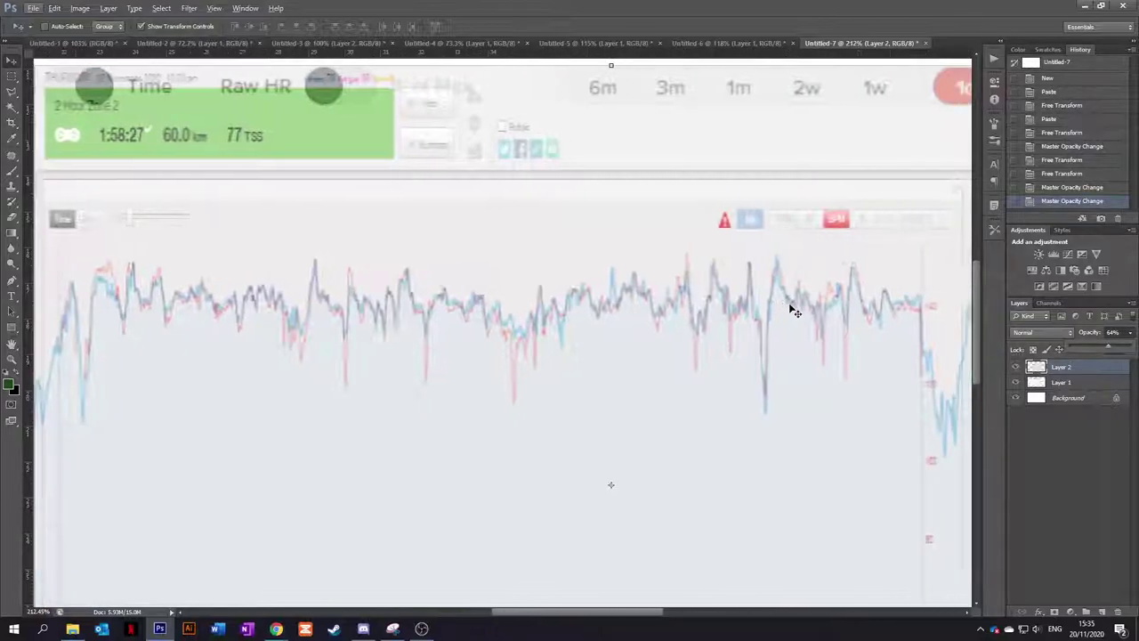
pyautogui.hscroll(2, 795, 310)
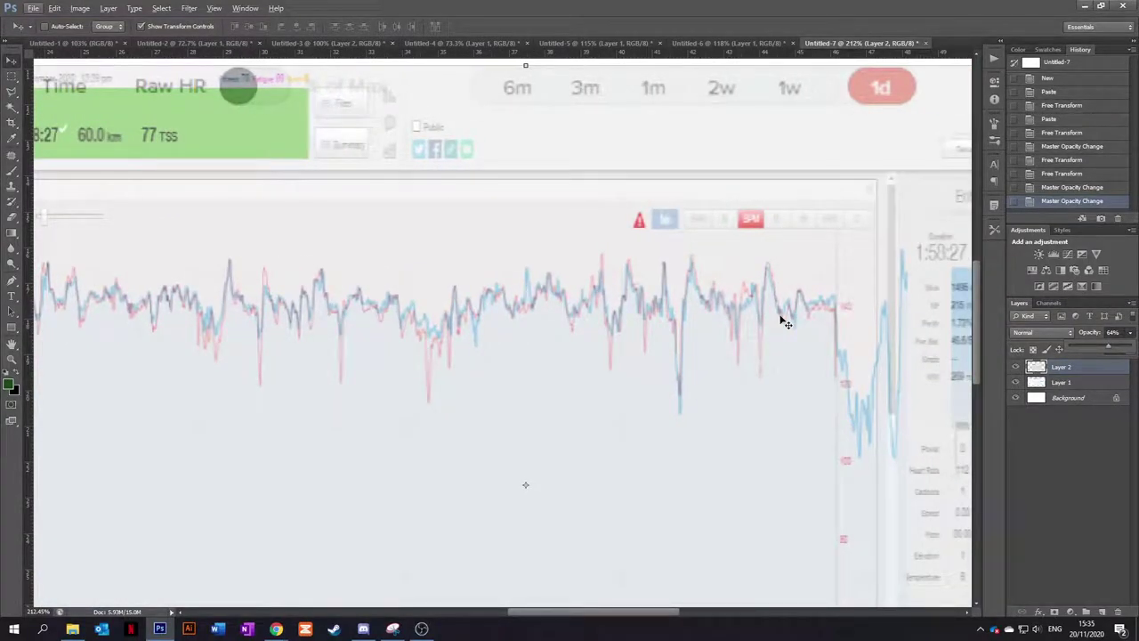
pyautogui.scroll(-3, 626, 312)
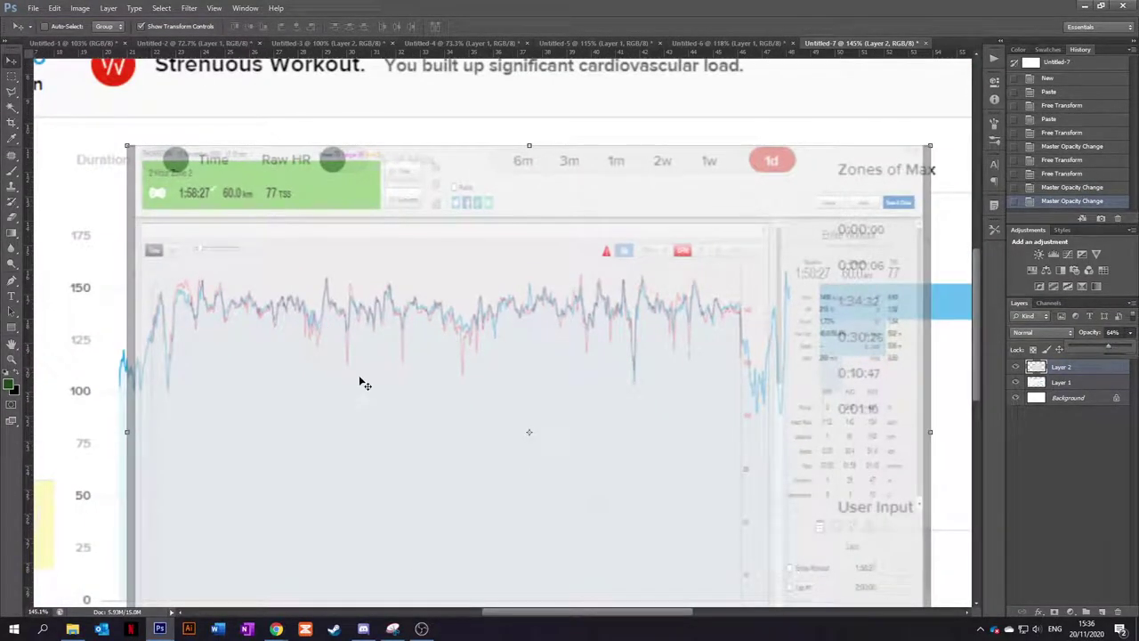
# - Examine the dips and peaks up close where the red and blue heart rate traces differ
pyautogui.scroll(3, 348, 353)
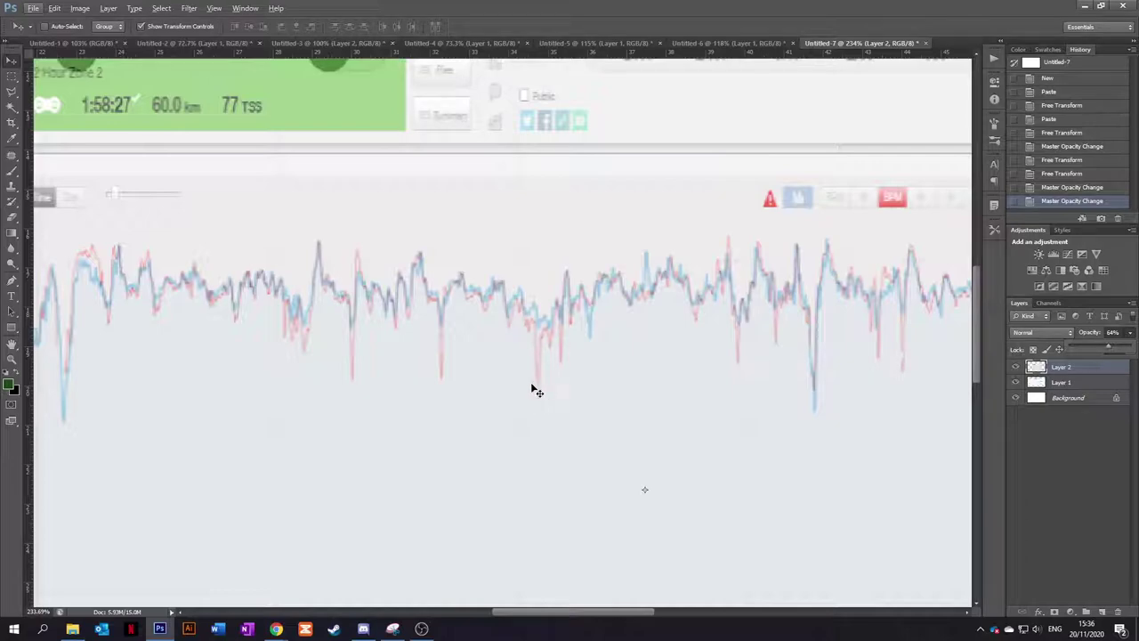
pyautogui.scroll(-2, 533, 381)
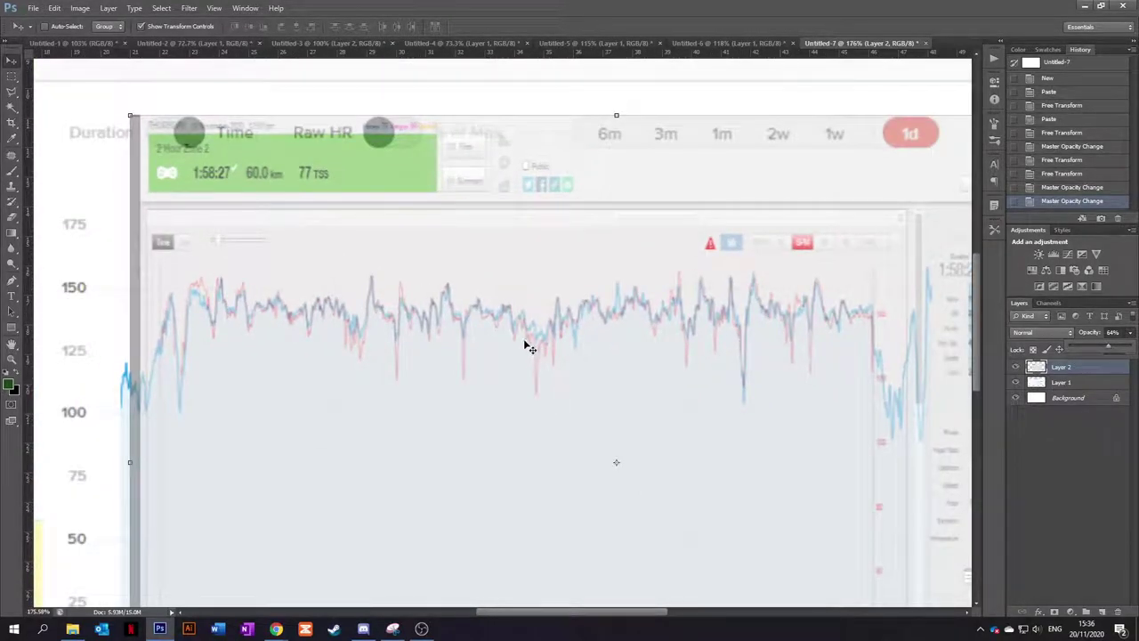
pyautogui.scroll(3, 803, 374)
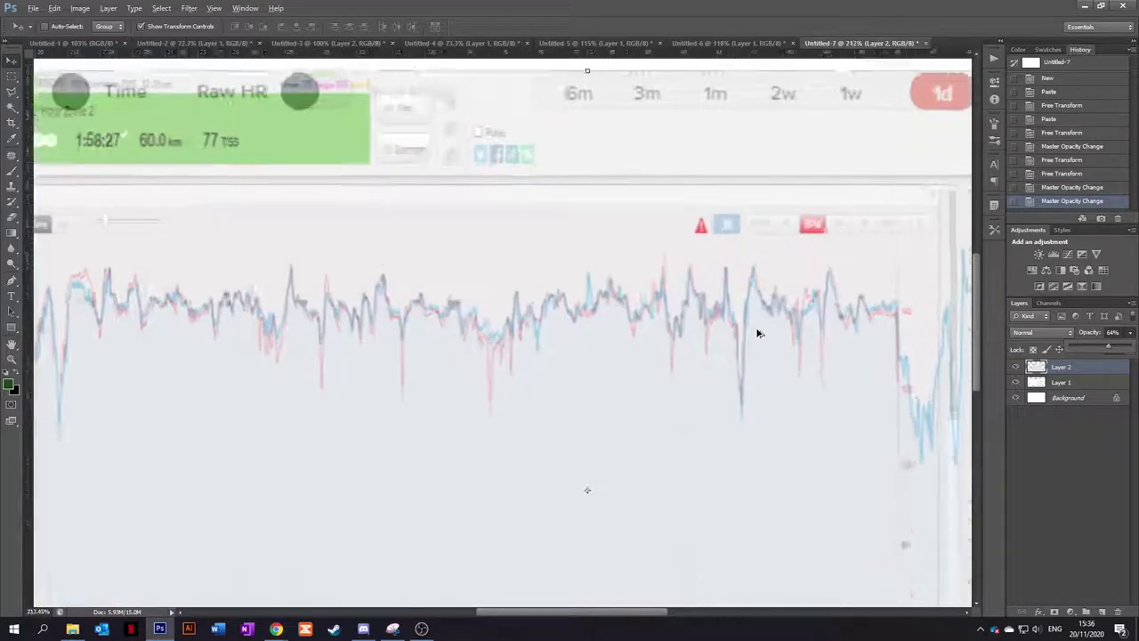
pyautogui.scroll(-1, 718, 376)
pyautogui.scroll(-5, 611, 366)
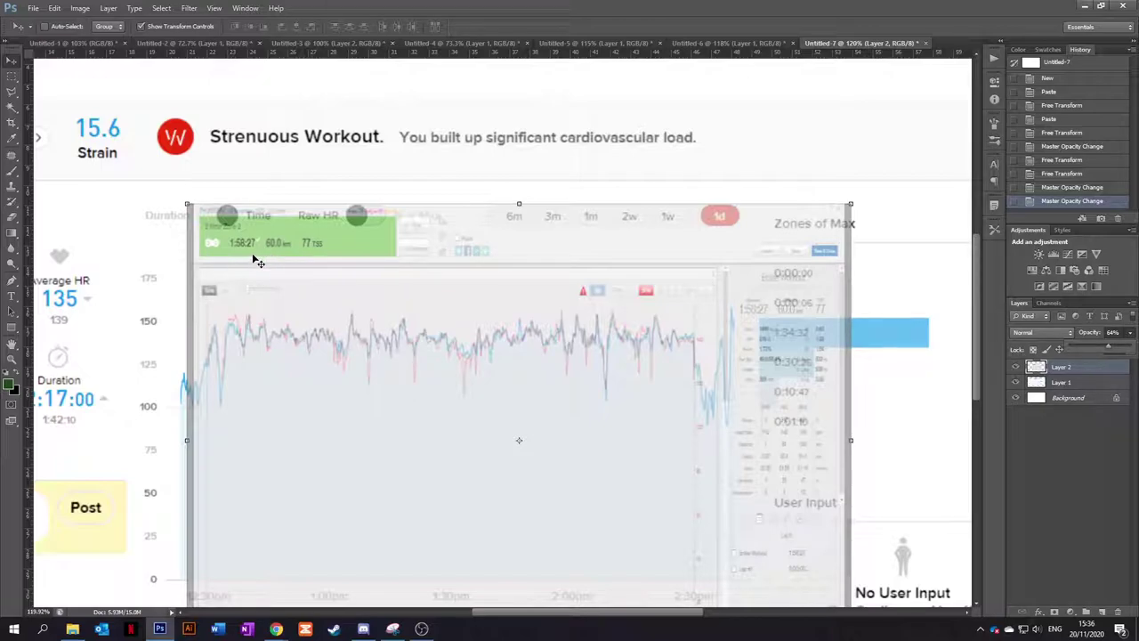
pyautogui.scroll(1, 801, 441)
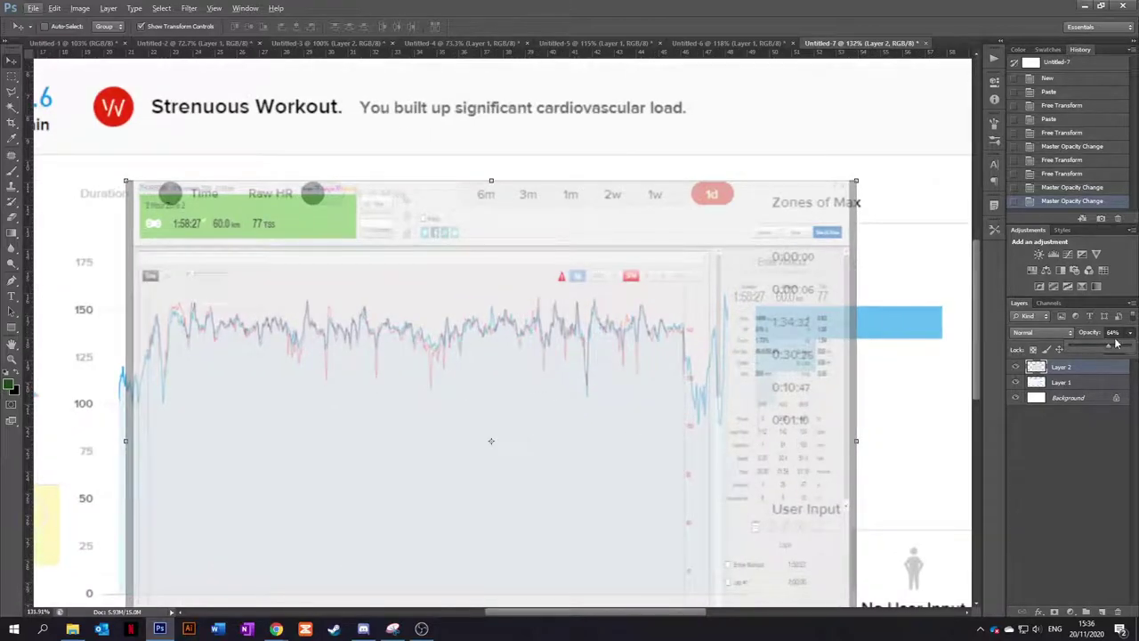
# - Set Layer 2's opacity to 100% and compare its average heart rate with the one in the cycling statistics
pyautogui.scroll(4, 789, 440)
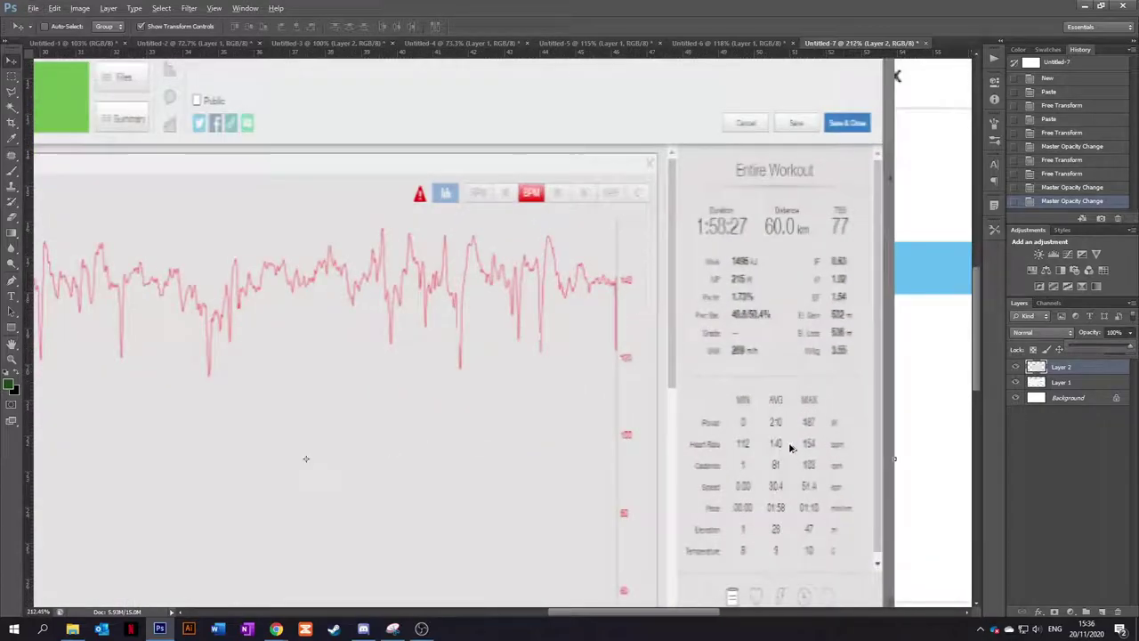
pyautogui.scroll(-1, 786, 456)
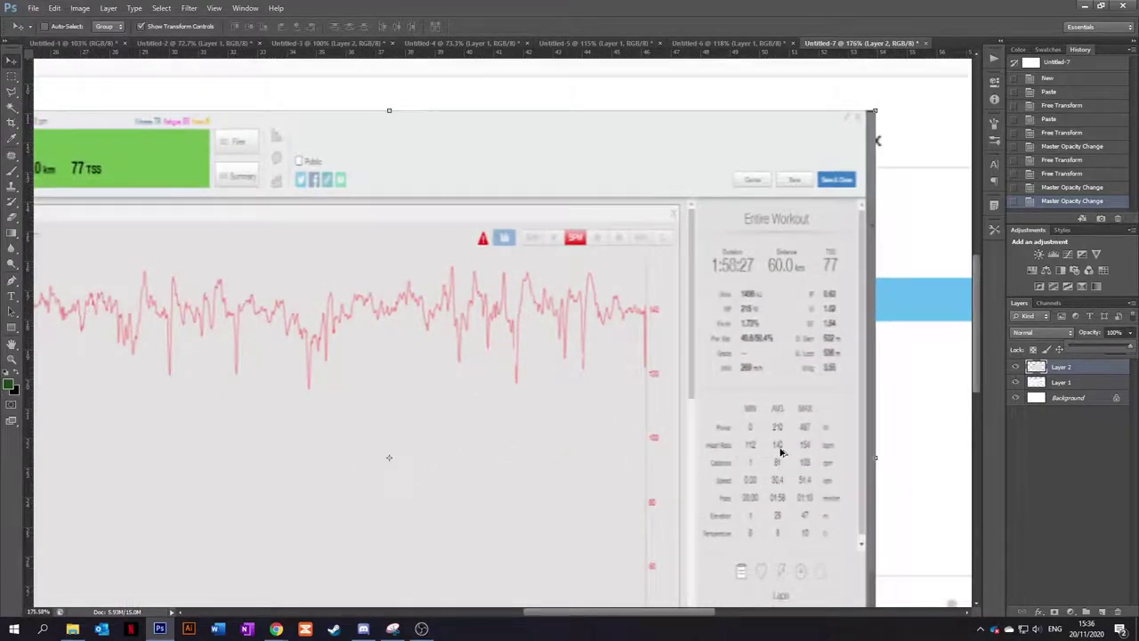
pyautogui.scroll(-1, 779, 452)
pyautogui.hscroll(-5, 422, 390)
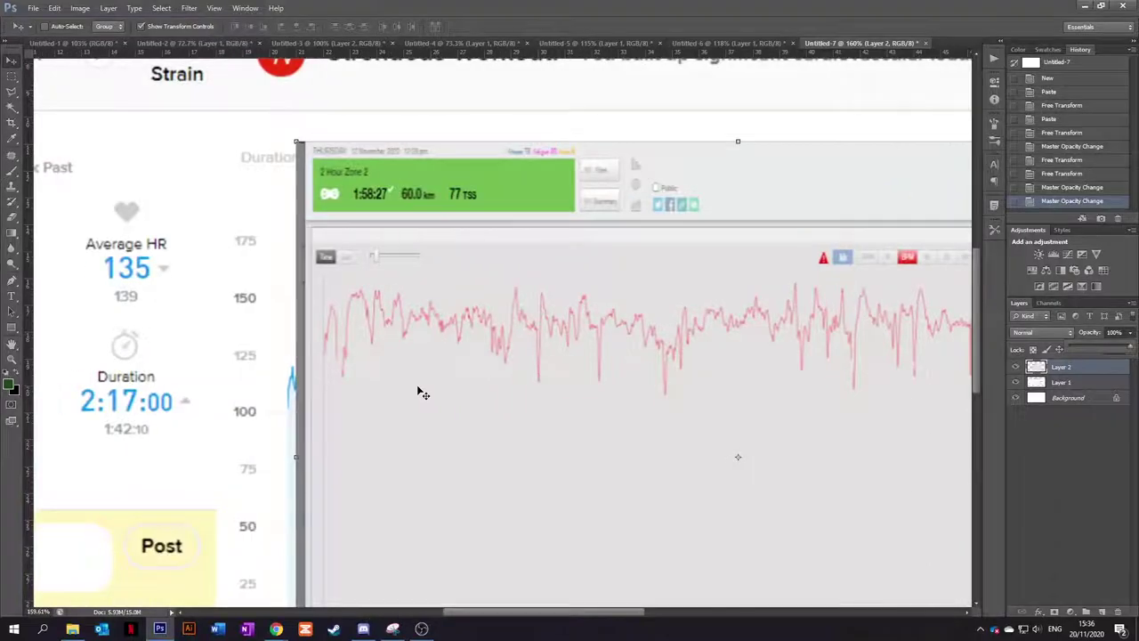
pyautogui.hscroll(-5, 422, 403)
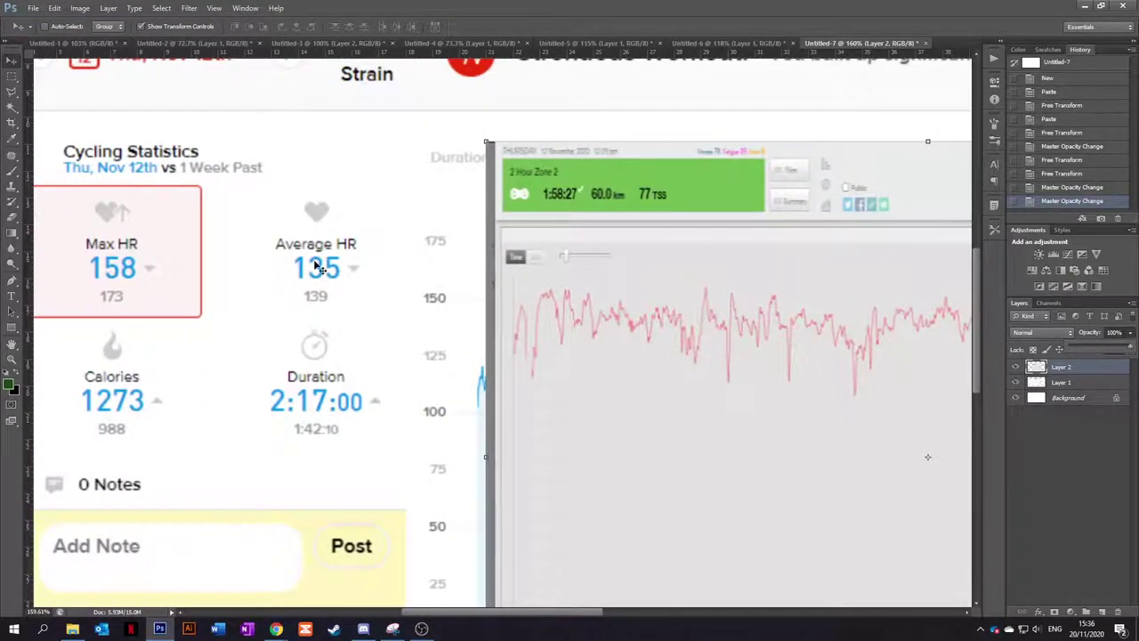
pyautogui.scroll(-1, 313, 265)
pyautogui.press('alt')
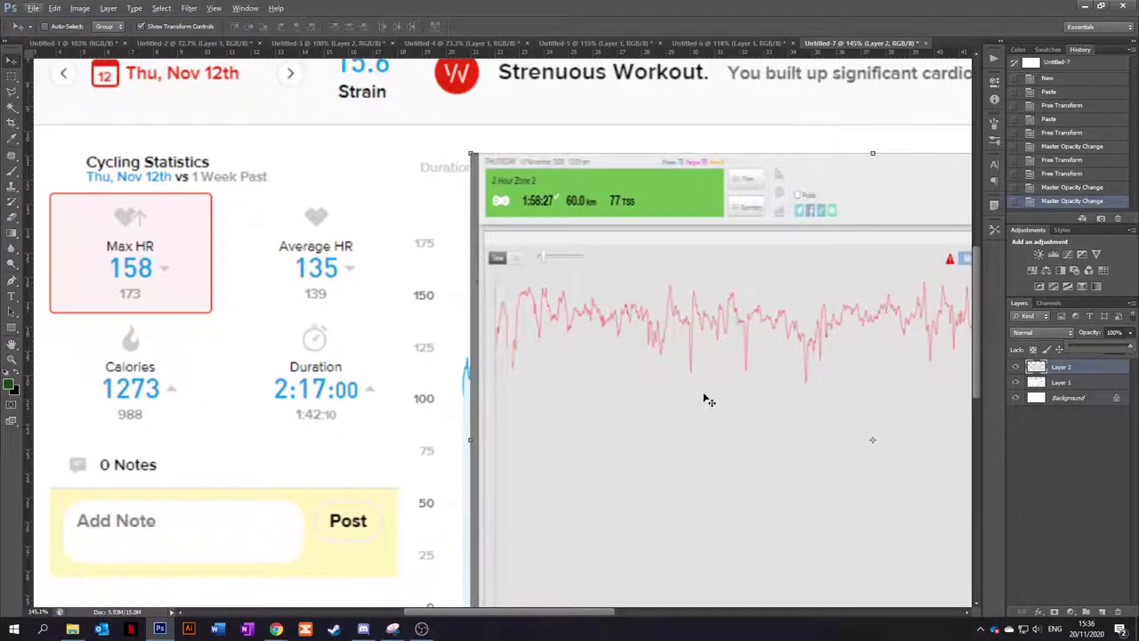
# - Hide Layer 2 and examine the full blue heart rate graph on Layer 1, including the start and end of the session
pyautogui.click(1017, 366)
pyautogui.hscroll(8, 461, 374)
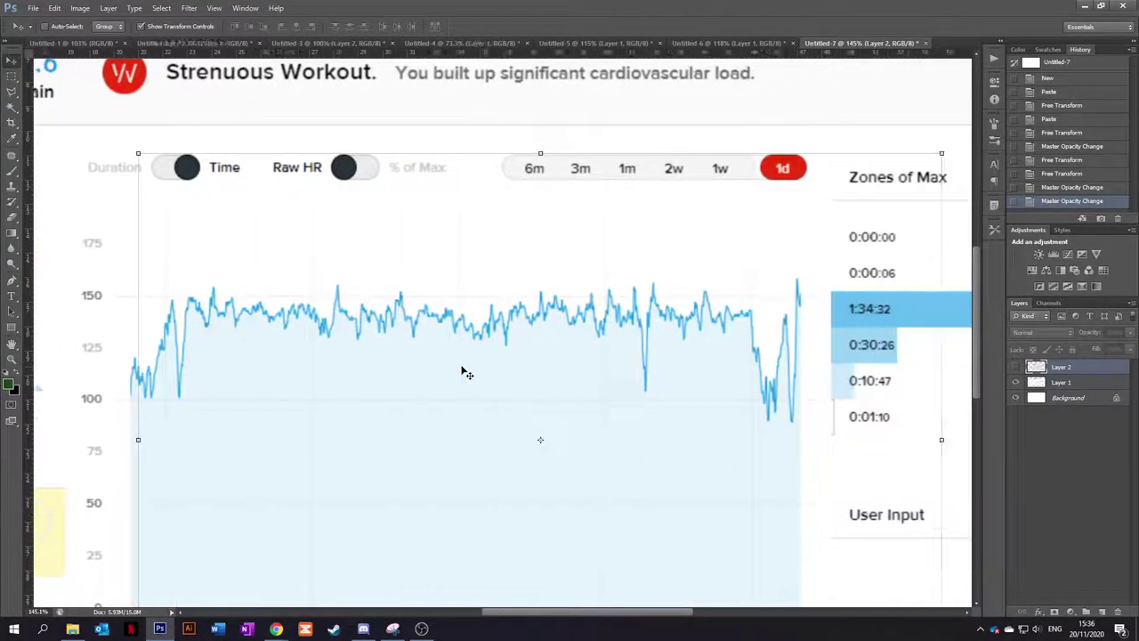
pyautogui.hscroll(1, 461, 373)
pyautogui.scroll(-3, 298, 372)
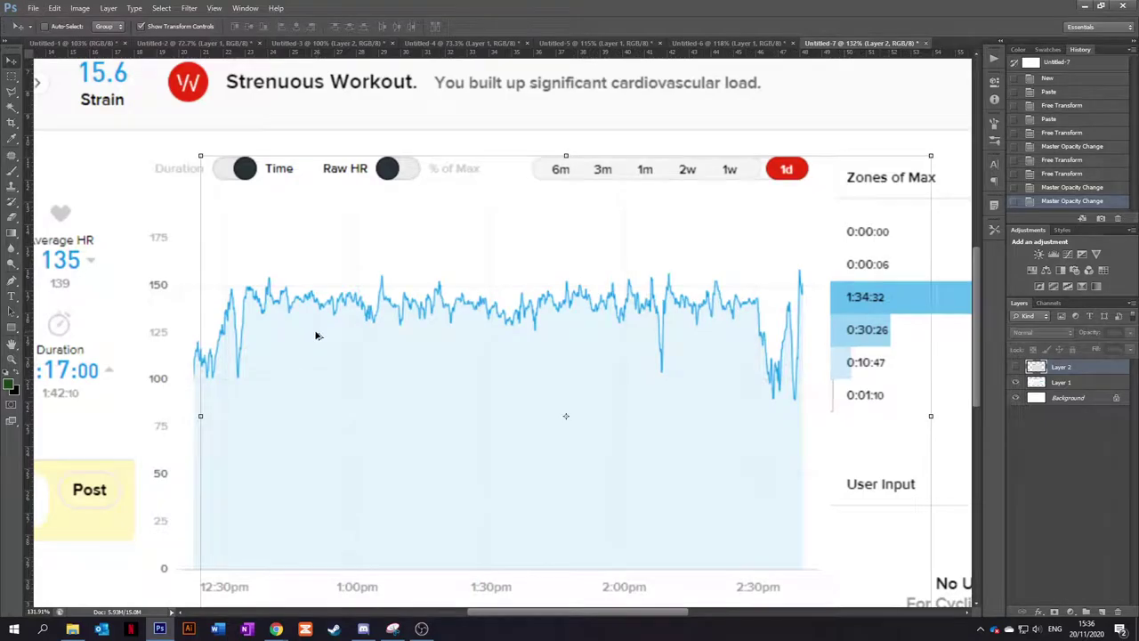
pyautogui.scroll(-4, 315, 333)
pyautogui.hscroll(-1, 288, 334)
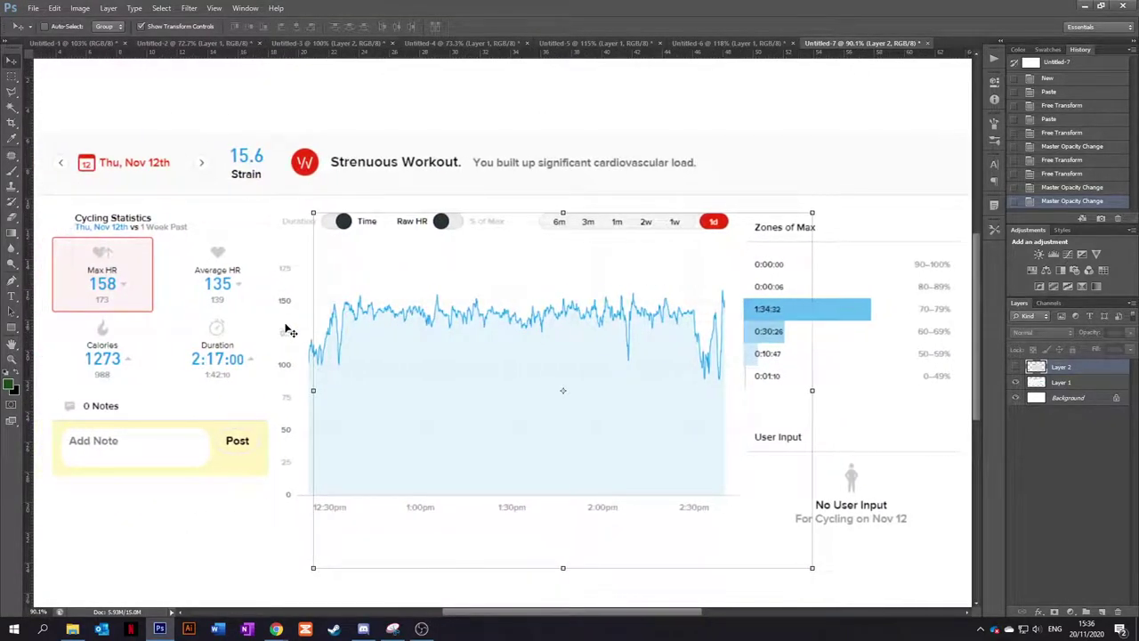
# - Compare the date and workout statistics in Untitled-6 with those in Untitled-7, ending on Untitled-6
pyautogui.click(712, 46)
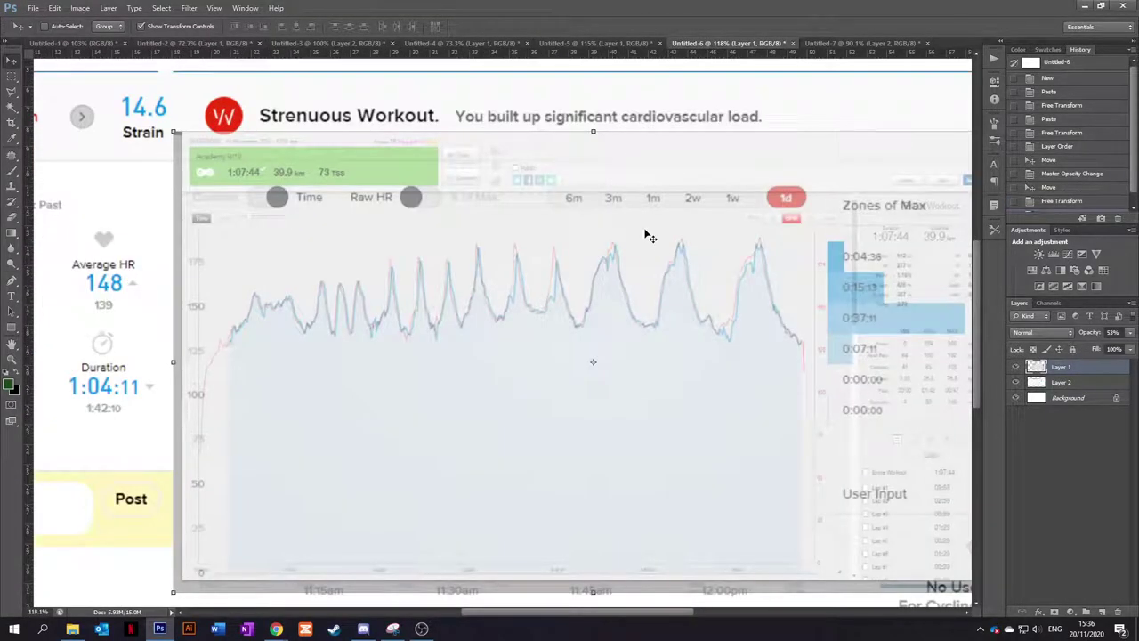
pyautogui.scroll(-3, 347, 249)
pyautogui.scroll(-2, 347, 249)
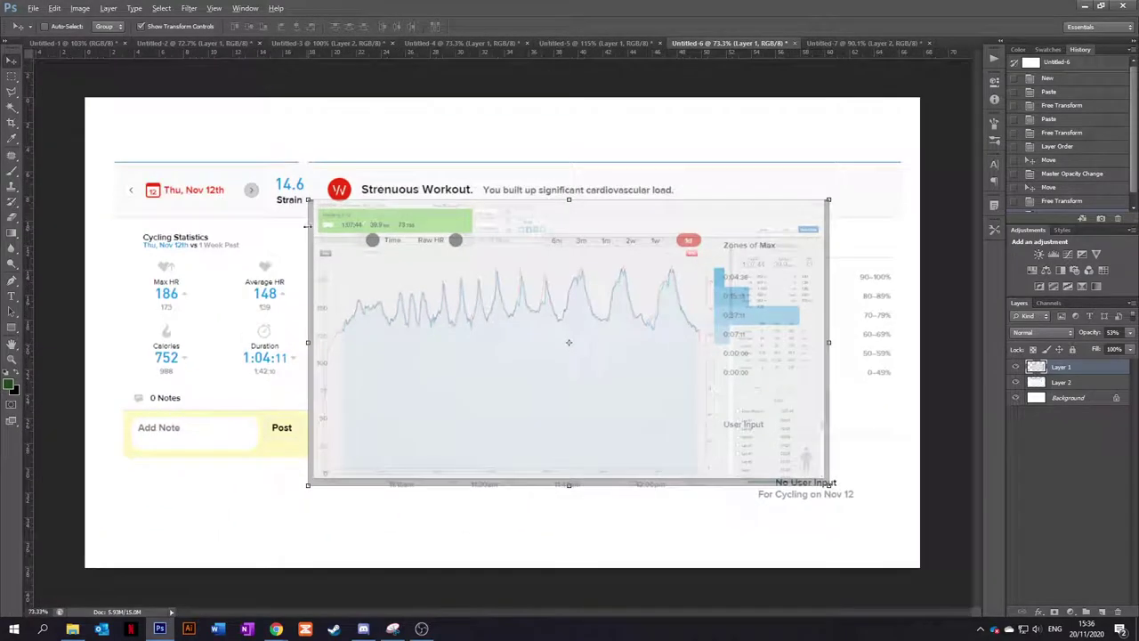
pyautogui.scroll(1, 231, 204)
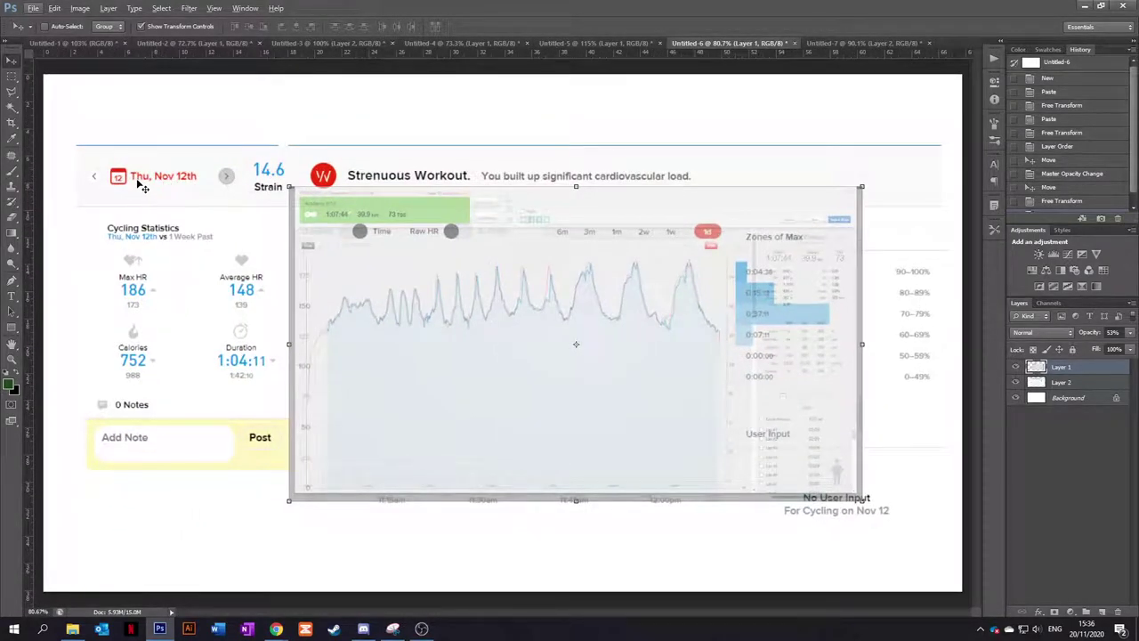
pyautogui.click(816, 44)
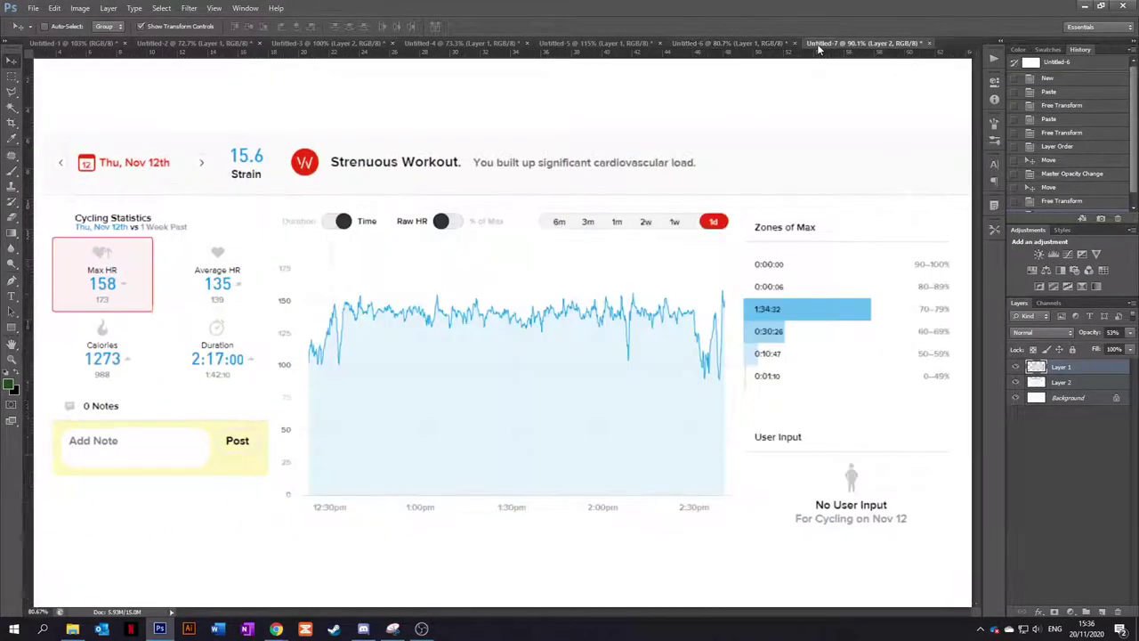
pyautogui.click(755, 47)
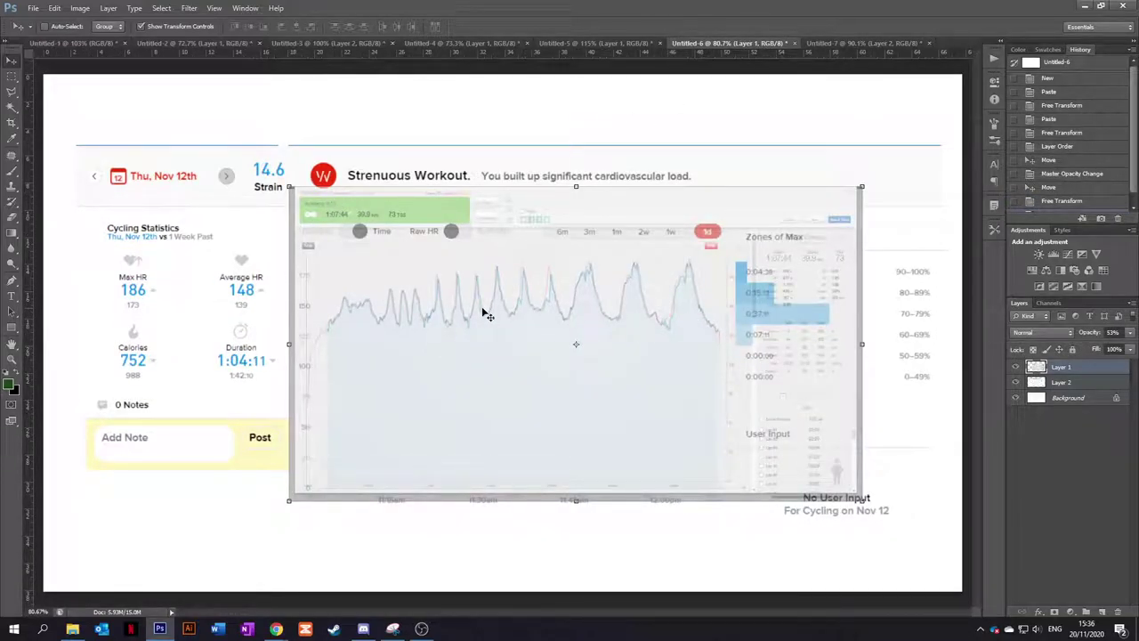
# - Compare the overlaid heart rate traces in Untitled-6 from the start through the final peaks
pyautogui.scroll(3, 365, 318)
pyautogui.hscroll(5, 365, 317)
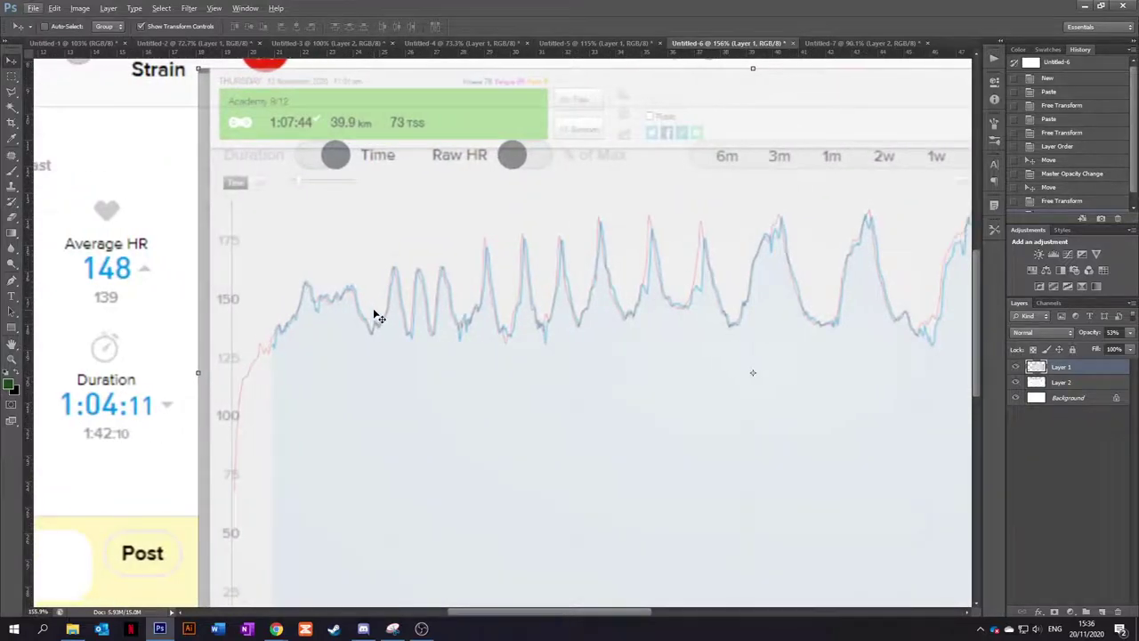
pyautogui.hscroll(2, 378, 317)
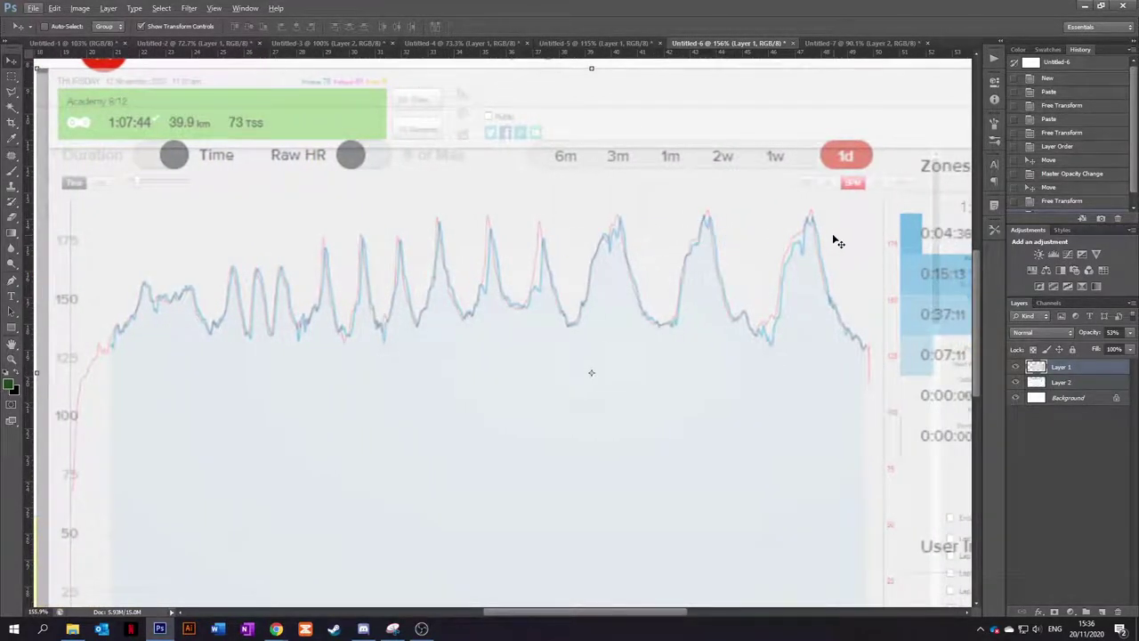
# - Examine the final overlaid heart rate peaks in Untitled-6 and compare them with the cycling statistics for Nov 12th
pyautogui.scroll(3, 702, 223)
pyautogui.hscroll(5, 608, 243)
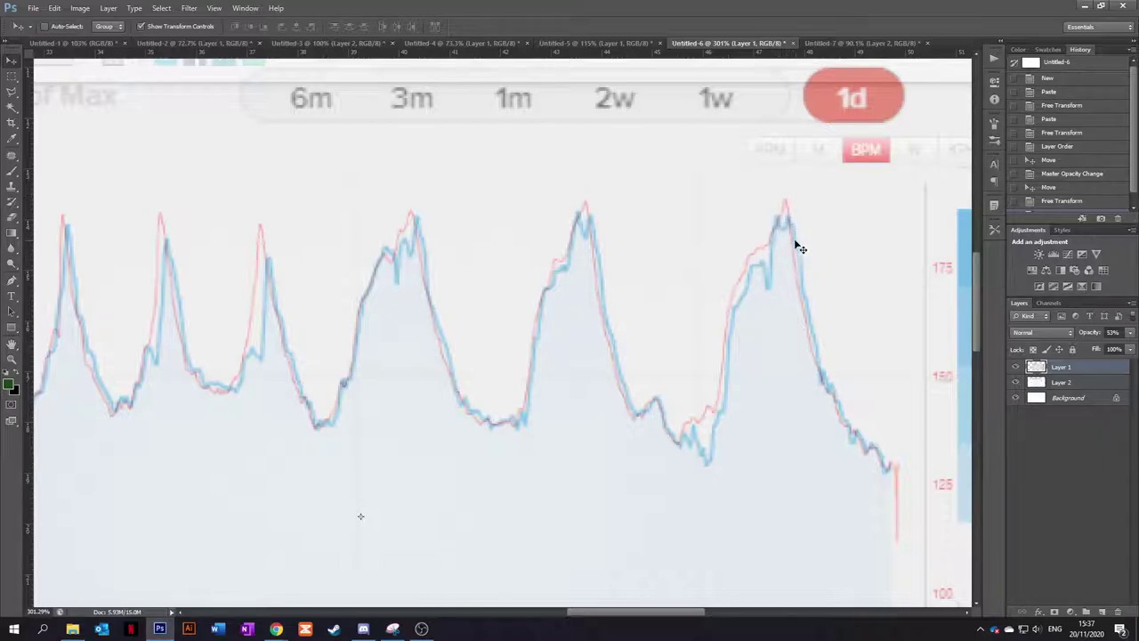
pyautogui.scroll(-3, 783, 242)
pyautogui.scroll(-2, 675, 288)
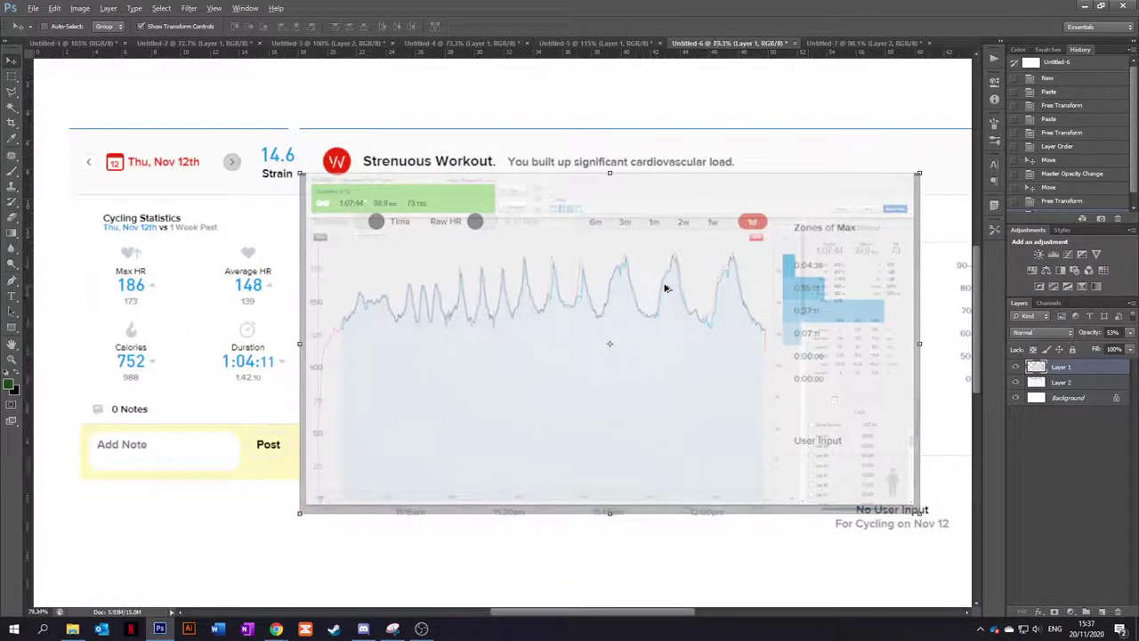
pyautogui.scroll(2, 142, 301)
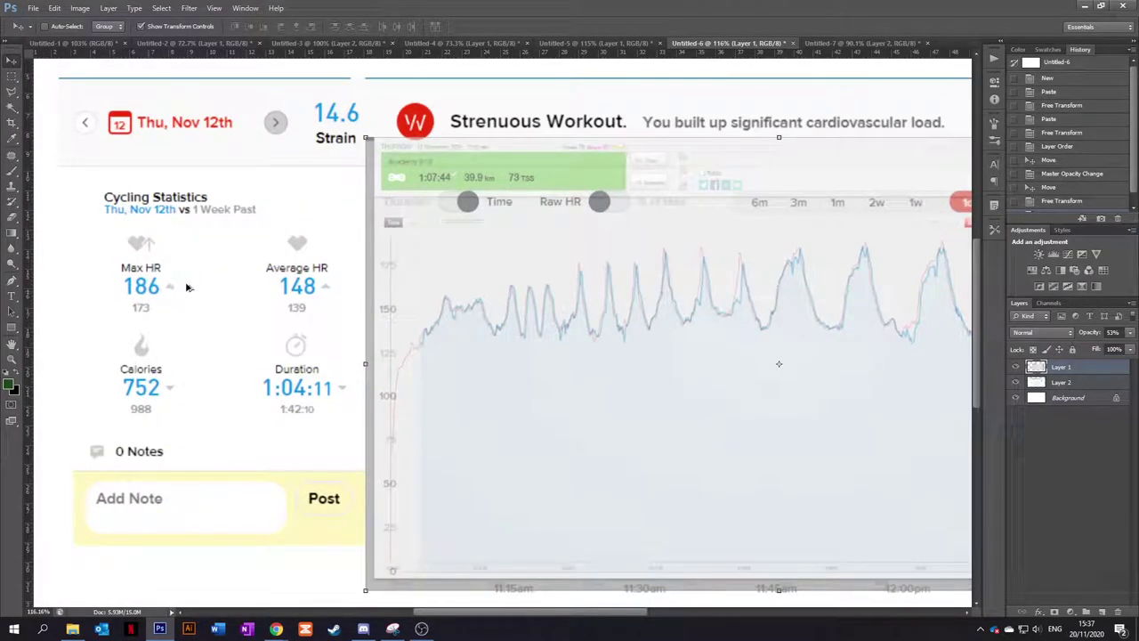
pyautogui.hscroll(5, 157, 294)
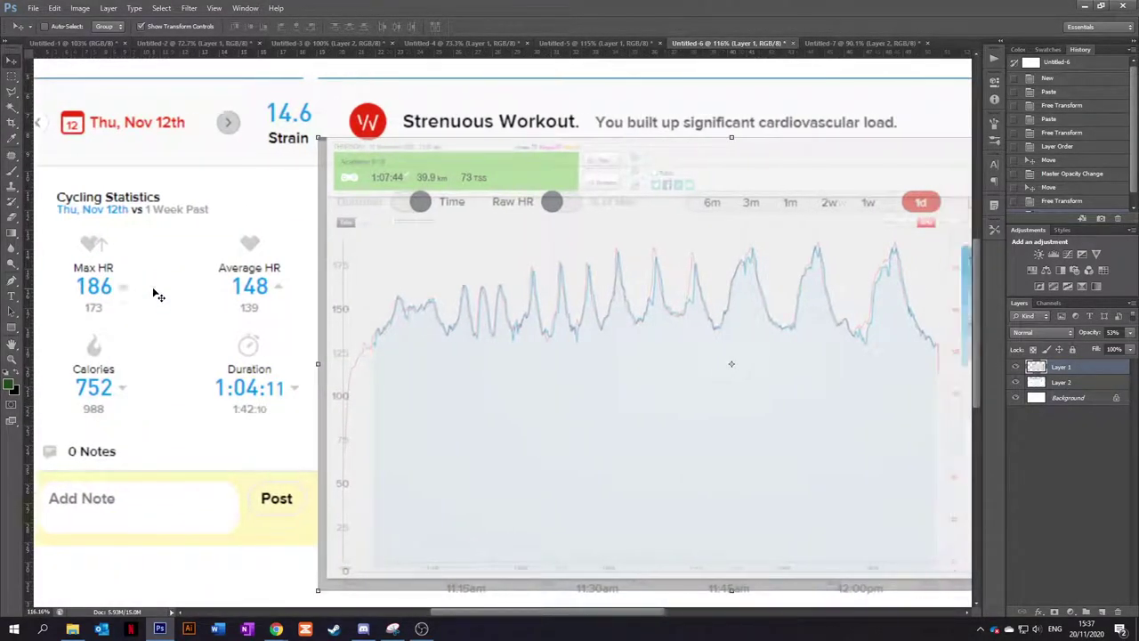
# - Set Layer 1's opacity to 100% in Untitled-6 and examine the average and maximum heart rate under Entire Workout
pyautogui.click(1129, 332)
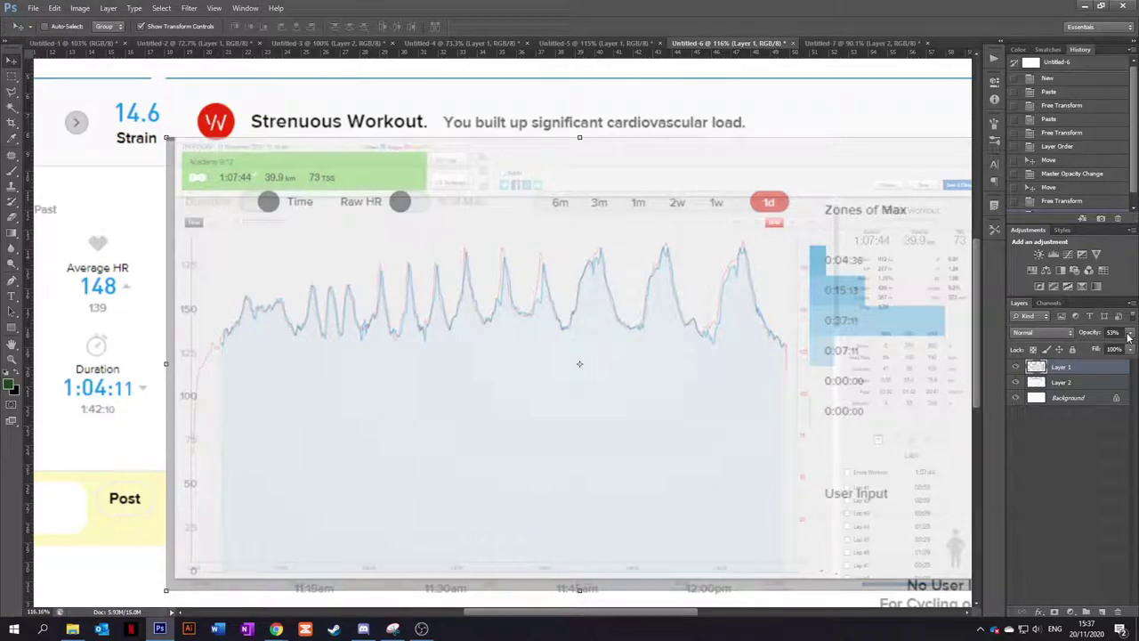
pyautogui.moveTo(1097, 347); pyautogui.dragTo(1113, 354)
pyautogui.scroll(3, 902, 384)
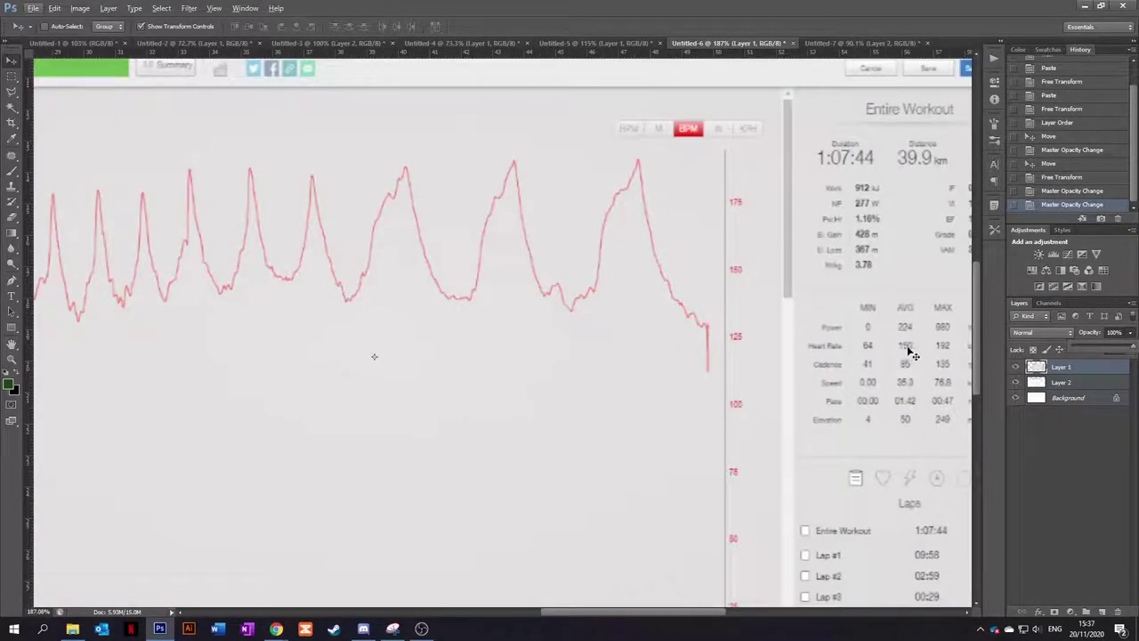
pyautogui.scroll(-3, 771, 354)
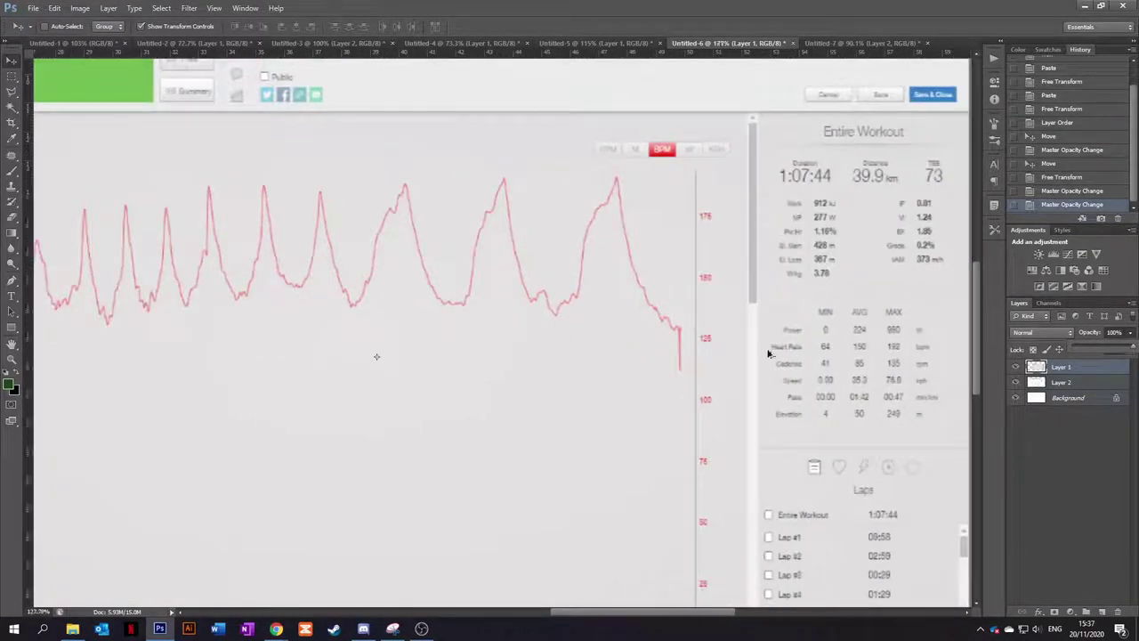
pyautogui.scroll(-3, 454, 334)
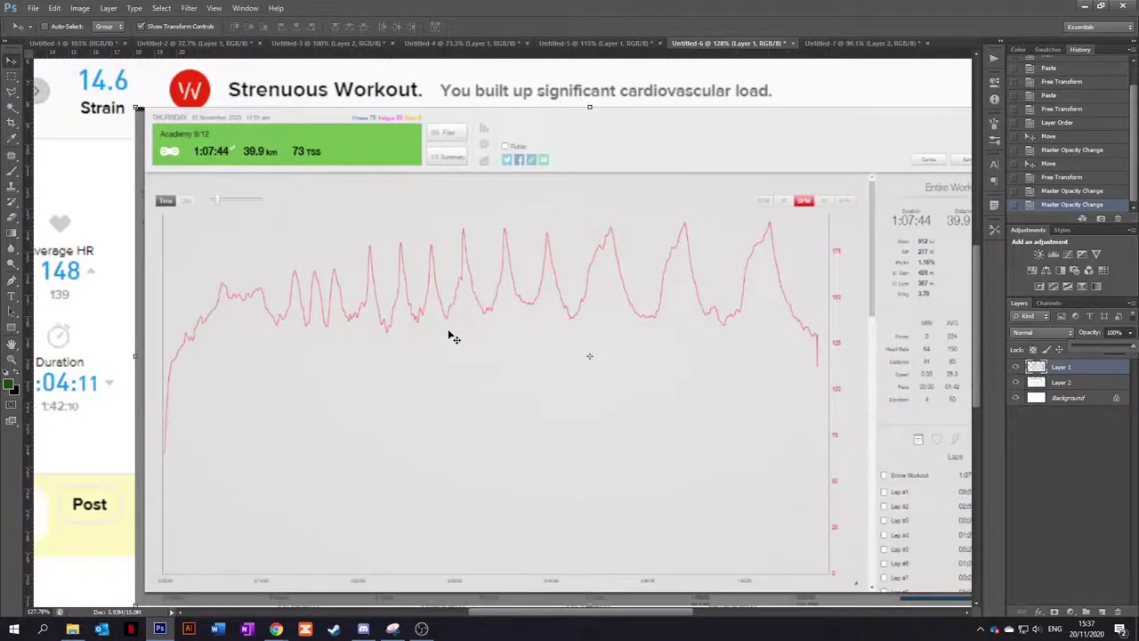
# - Set Layer 1's opacity to 42% and compare the overlaid graph with the Nov 12th cycling statistics
pyautogui.moveTo(1097, 345); pyautogui.dragTo(1073, 345)
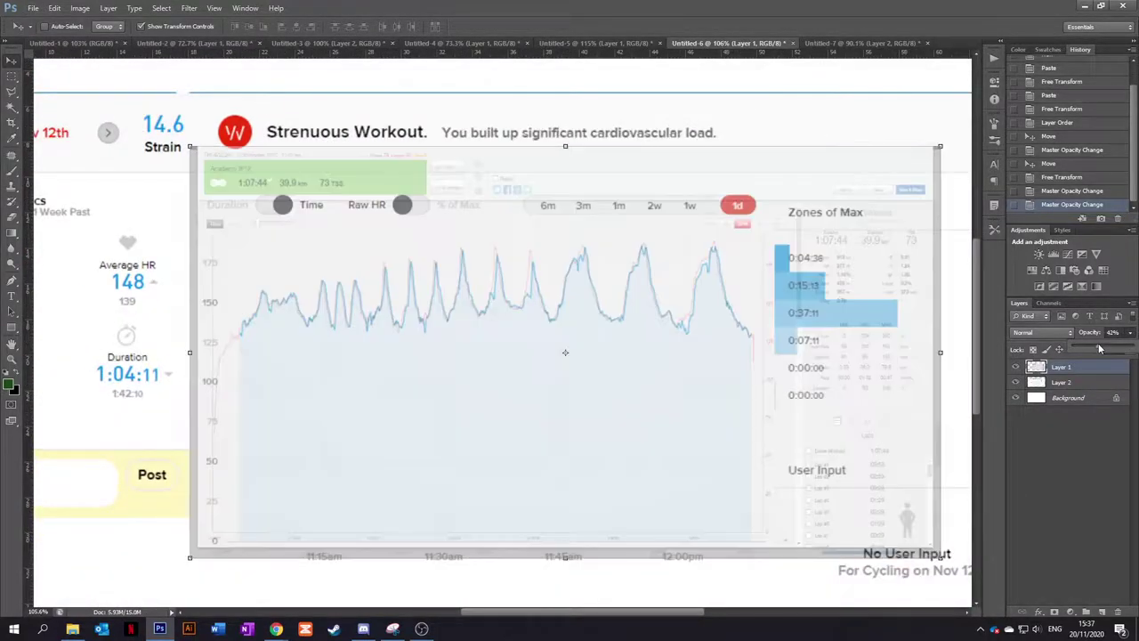
pyautogui.hscroll(2, 418, 286)
pyautogui.hscroll(-5, 418, 287)
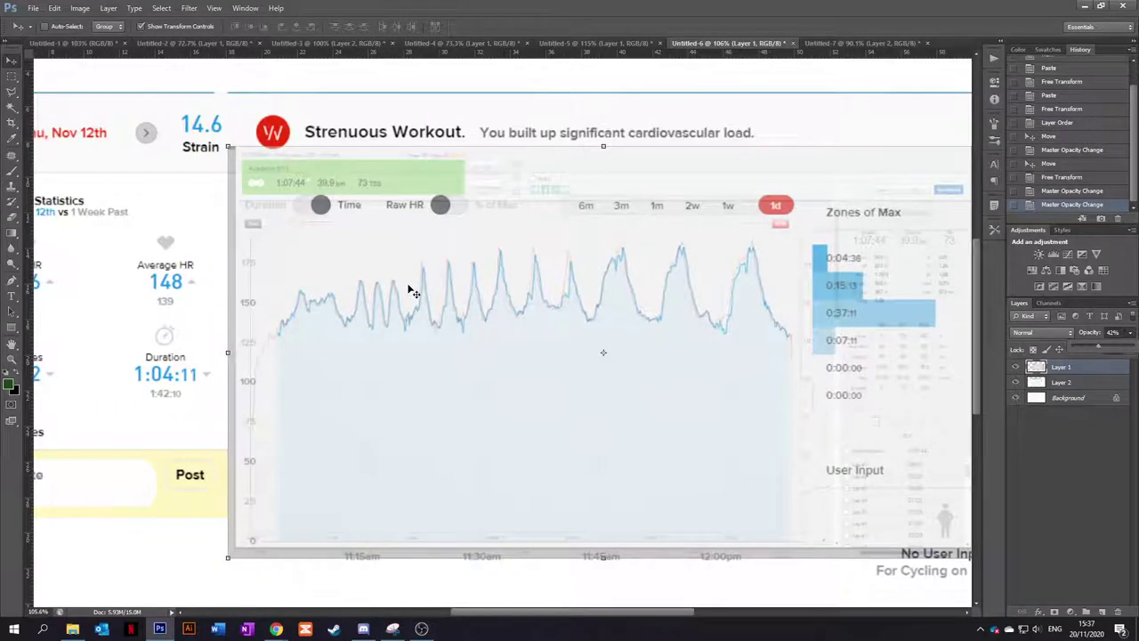
pyautogui.scroll(-2, 412, 294)
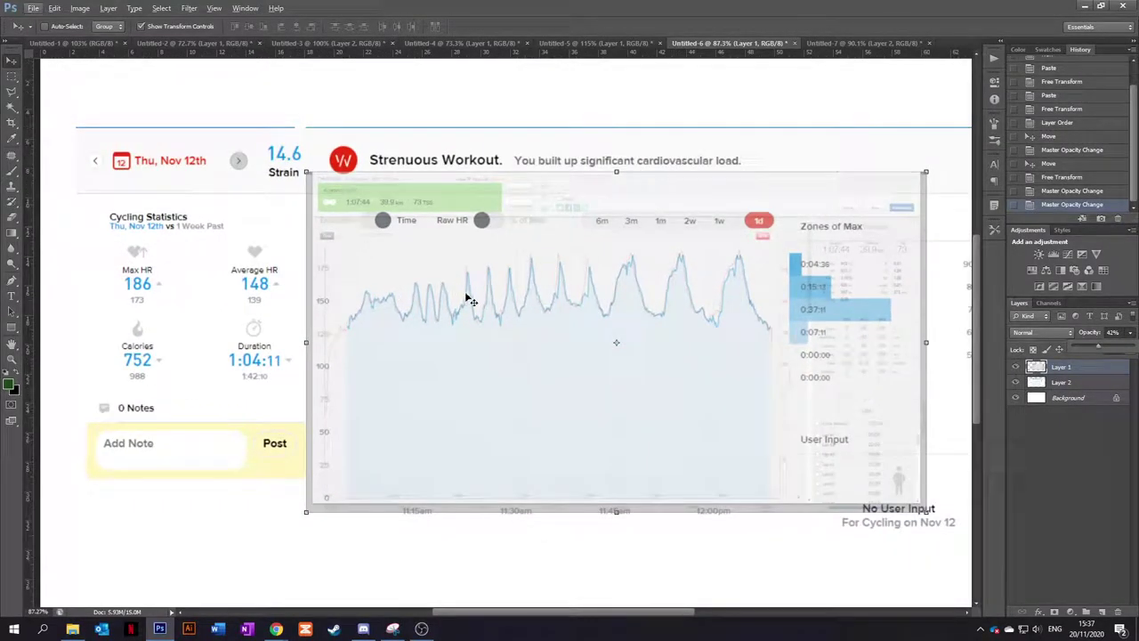
# - Switch to Untitled-5 and examine the Nov 14th cycling statistics and the overlaid heart rate traces
pyautogui.click(603, 45)
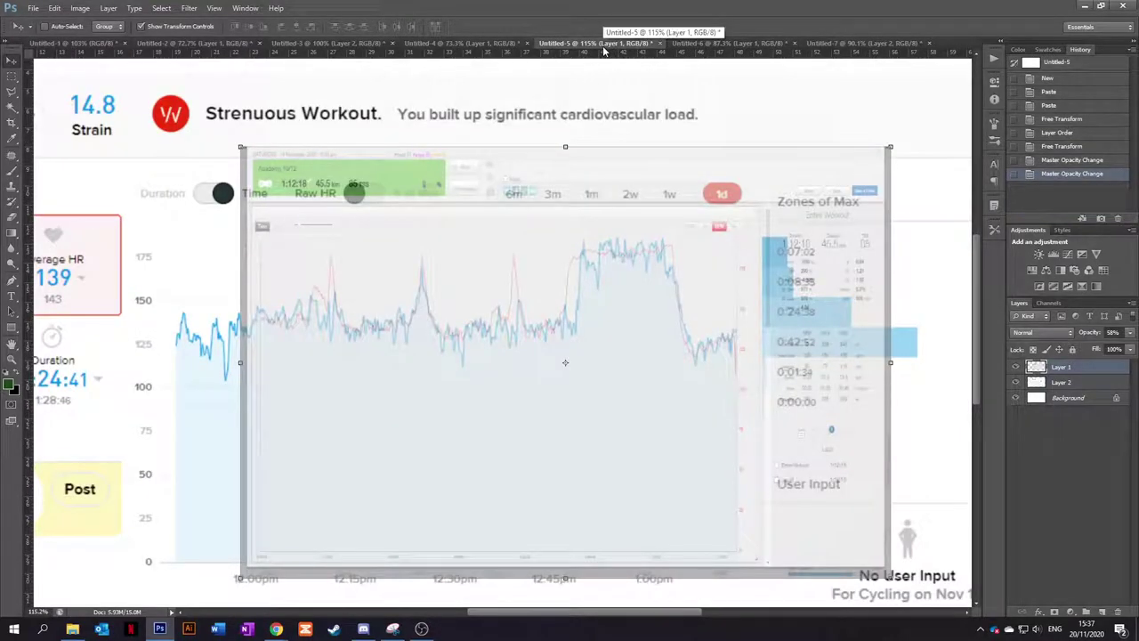
pyautogui.scroll(1, 364, 229)
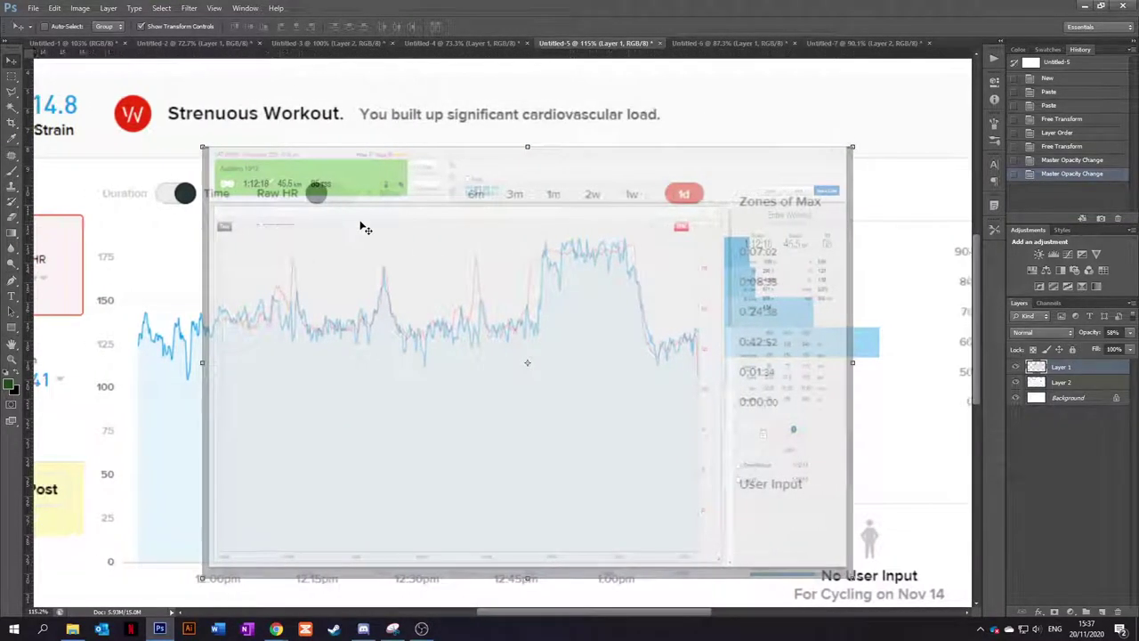
pyautogui.scroll(-1, 361, 227)
pyautogui.scroll(-3, 362, 229)
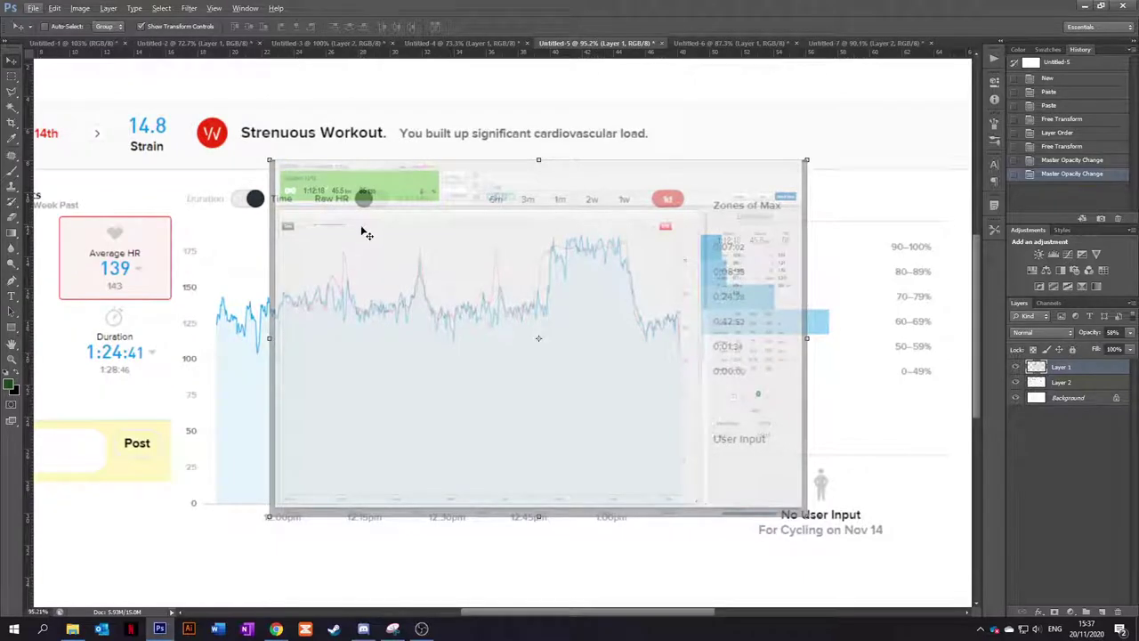
pyautogui.hscroll(-2, 364, 235)
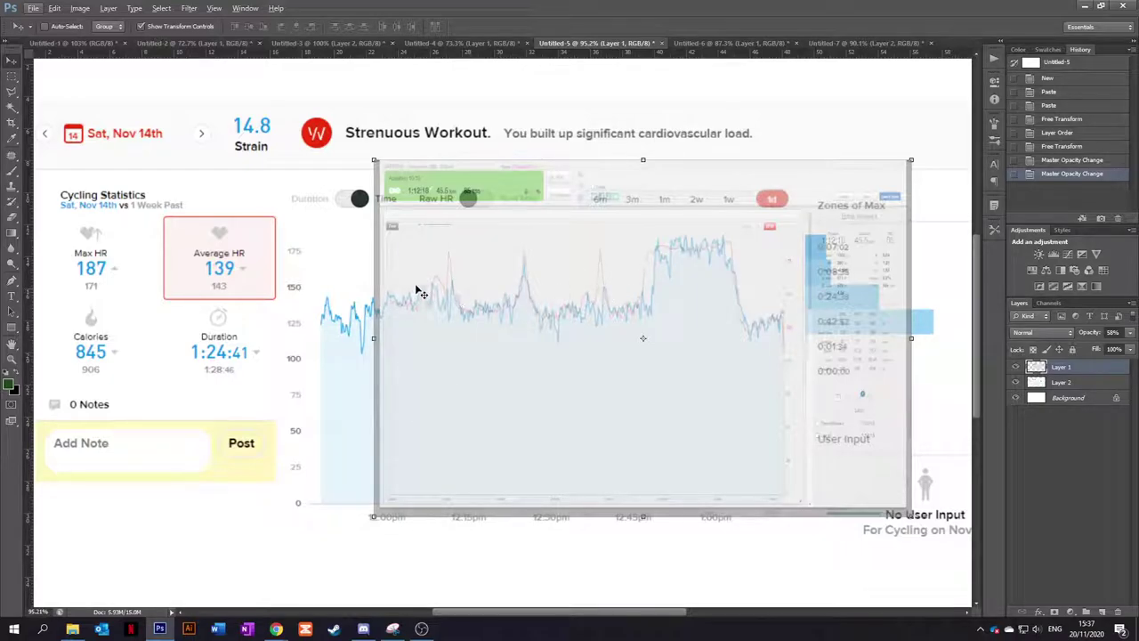
pyautogui.scroll(3, 732, 249)
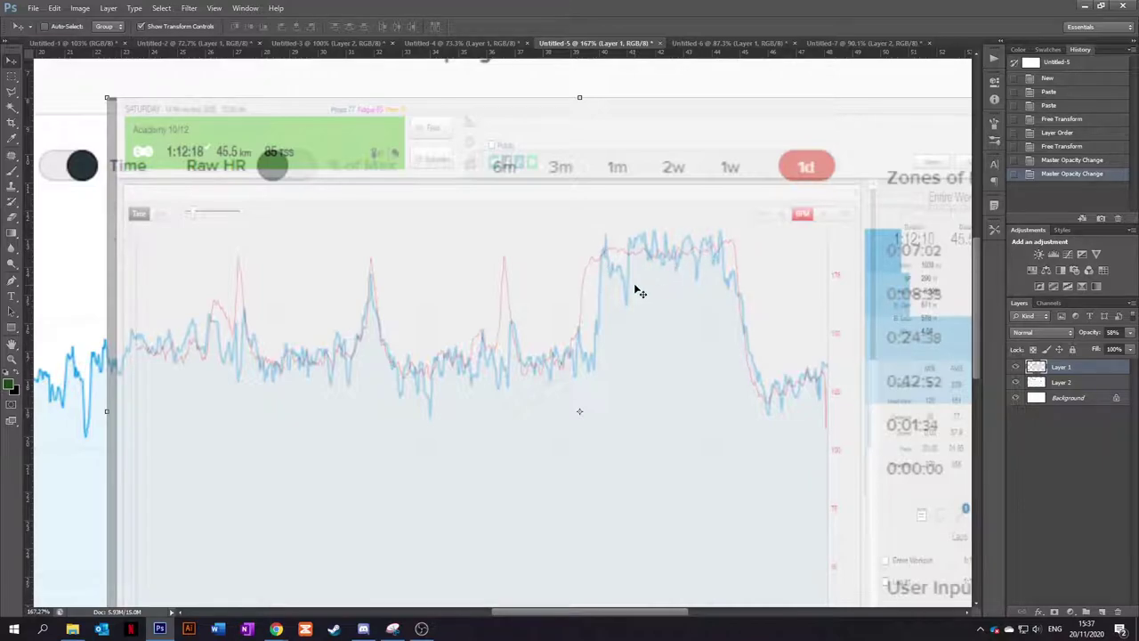
pyautogui.scroll(-2, 634, 290)
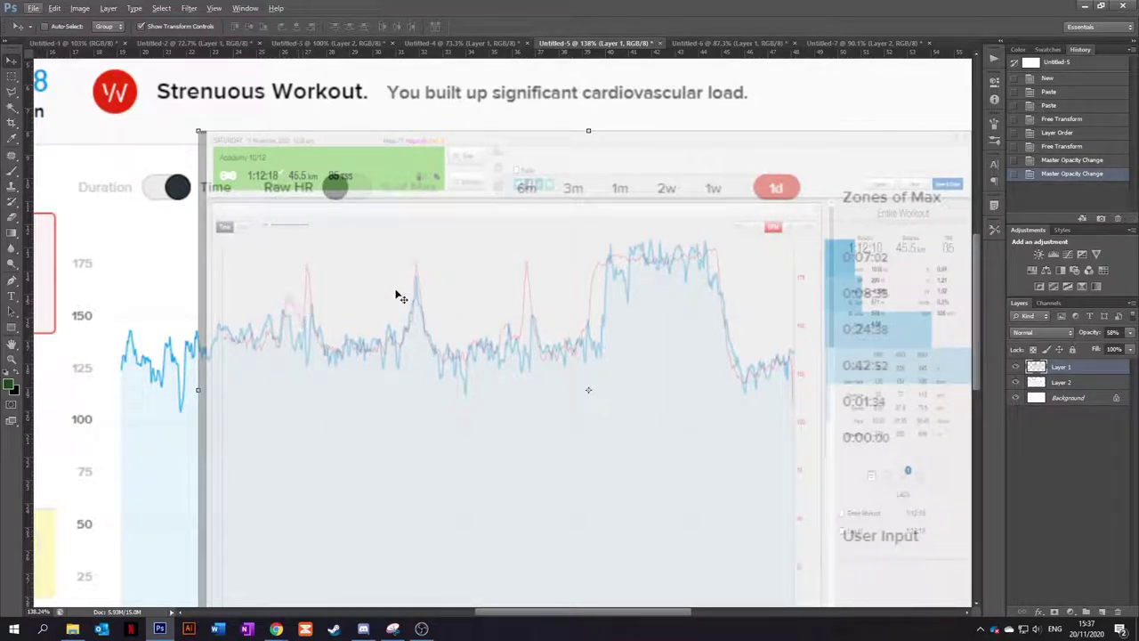
# - Set Layer 1's opacity to 66% in Untitled-5 and compare the two traces from the short spikes through the sustained effort
pyautogui.click(1130, 332)
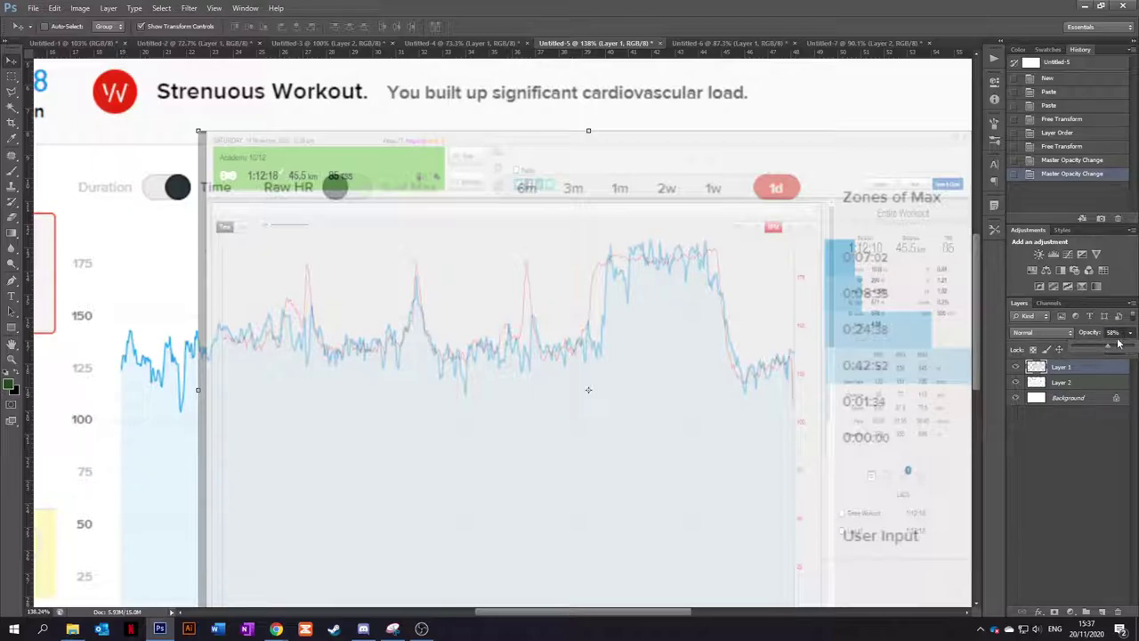
pyautogui.moveTo(1110, 348); pyautogui.dragTo(1116, 348)
pyautogui.scroll(3, 276, 307)
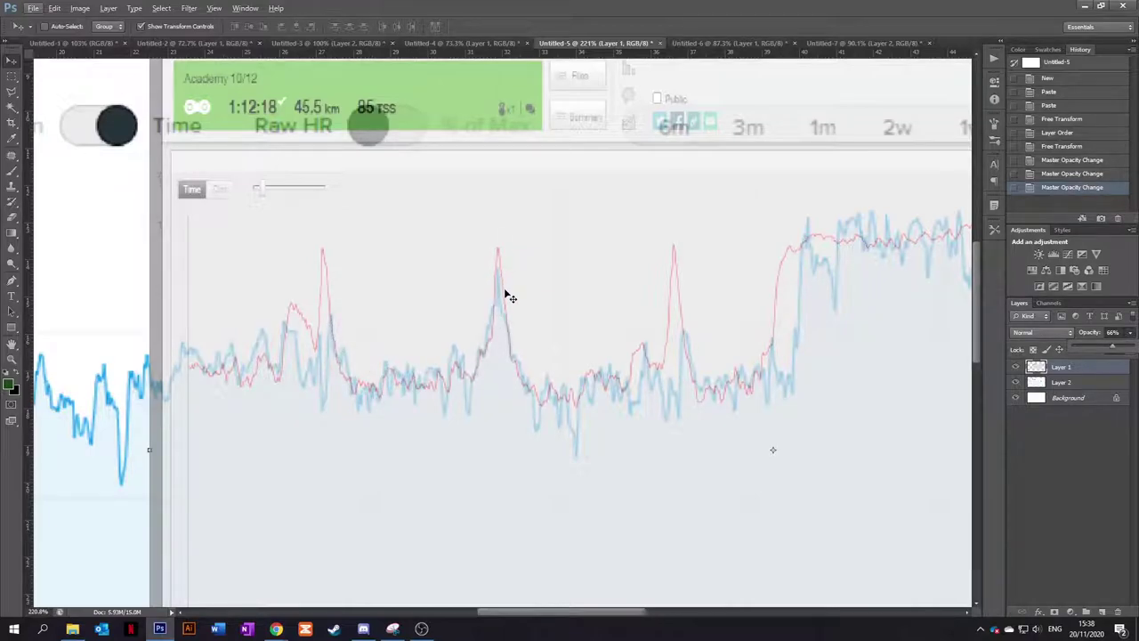
pyautogui.hscroll(3, 542, 354)
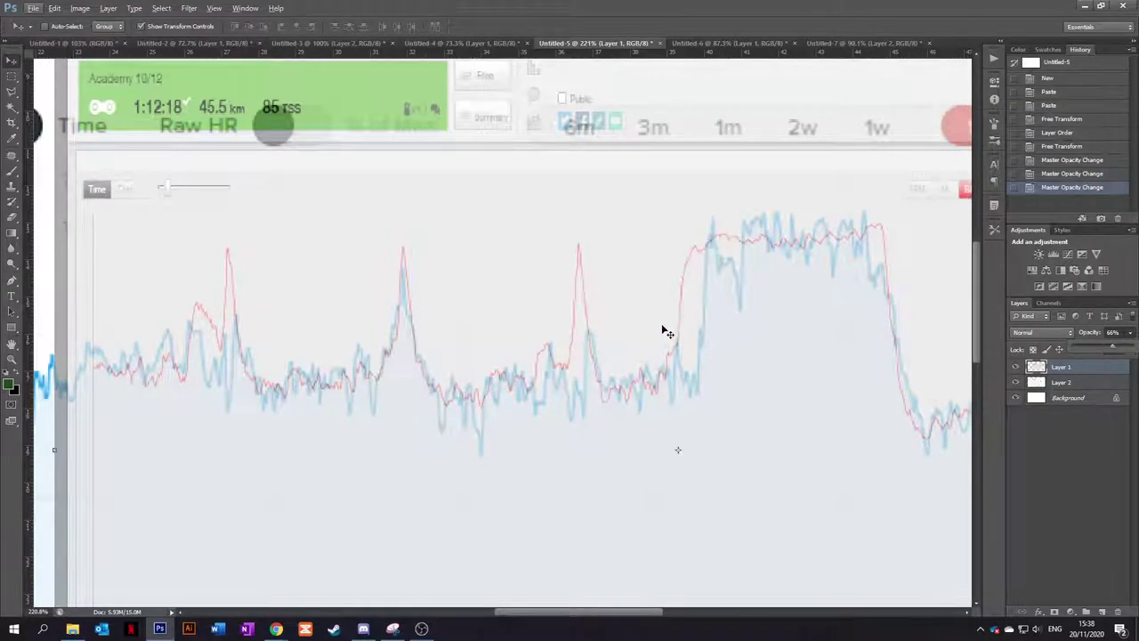
pyautogui.hscroll(5, 658, 331)
pyautogui.hscroll(1, 524, 315)
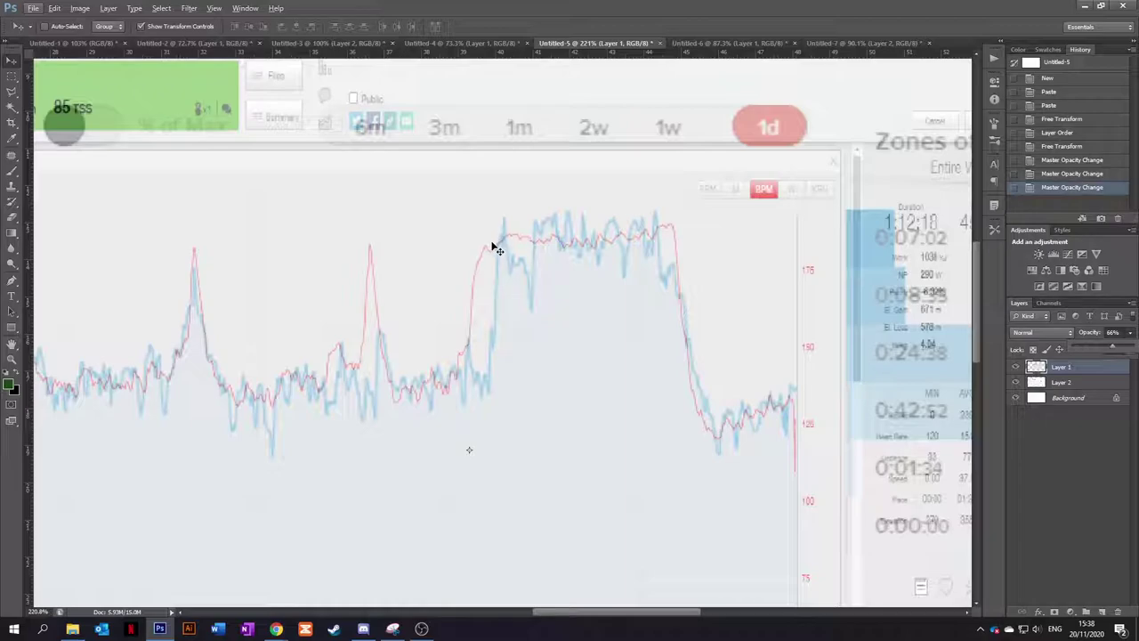
pyautogui.hscroll(2, 494, 240)
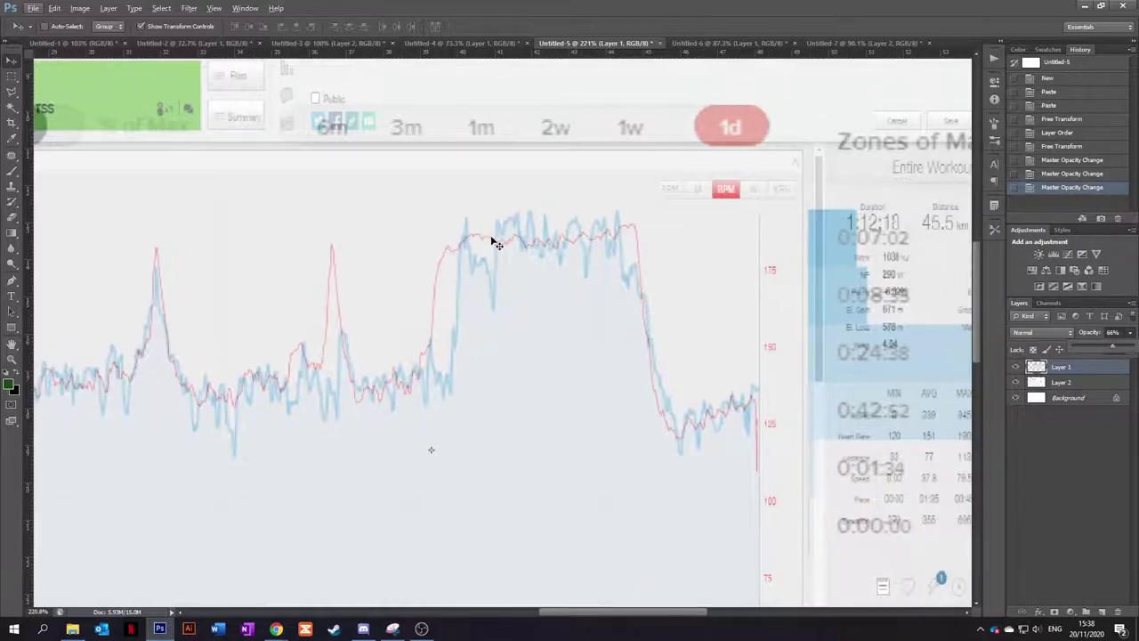
# - Compare the Nov 14th maximum and average heart rate in the cycling statistics with the overlaid traces in Untitled-5
pyautogui.scroll(-3, 485, 245)
pyautogui.hscroll(-4, 467, 256)
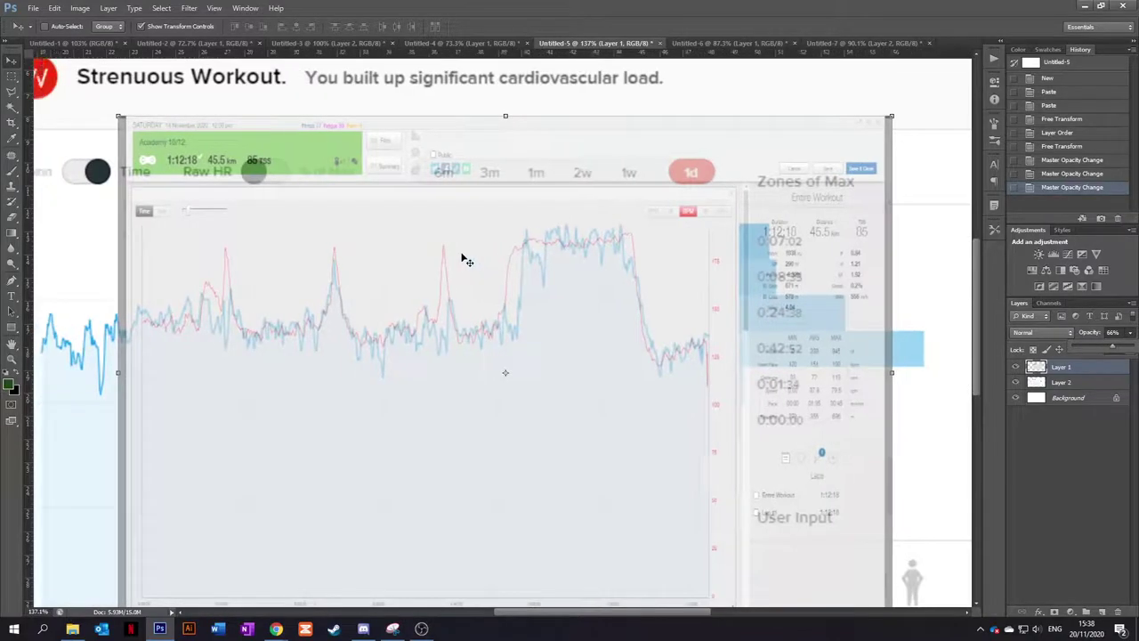
pyautogui.hscroll(-6, 341, 328)
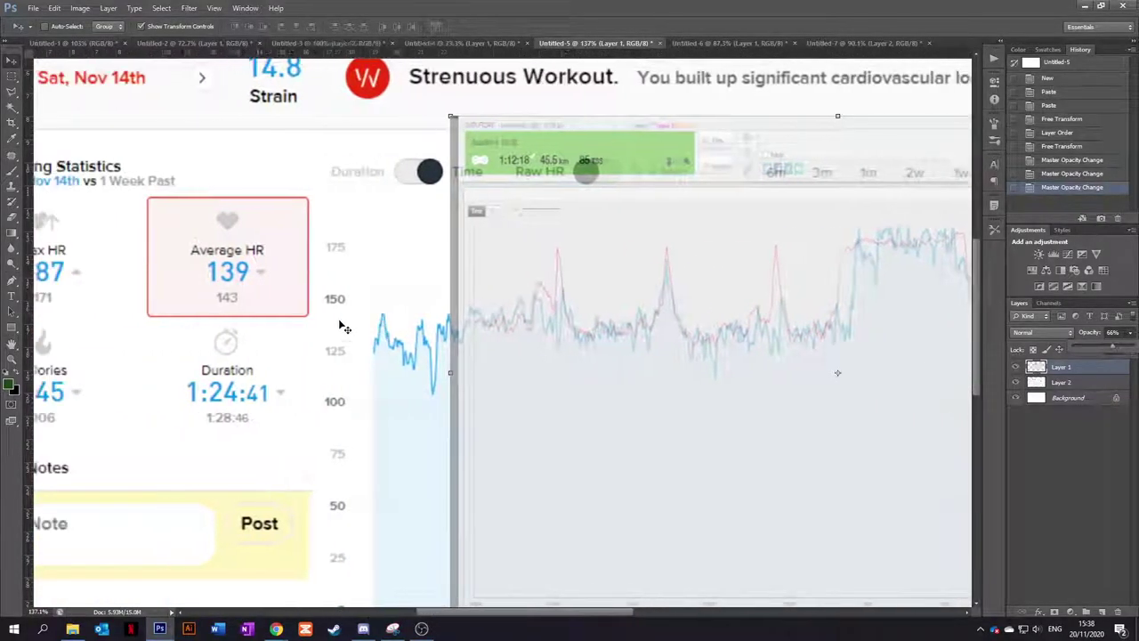
pyautogui.scroll(-2, 180, 286)
pyautogui.scroll(-1, 180, 286)
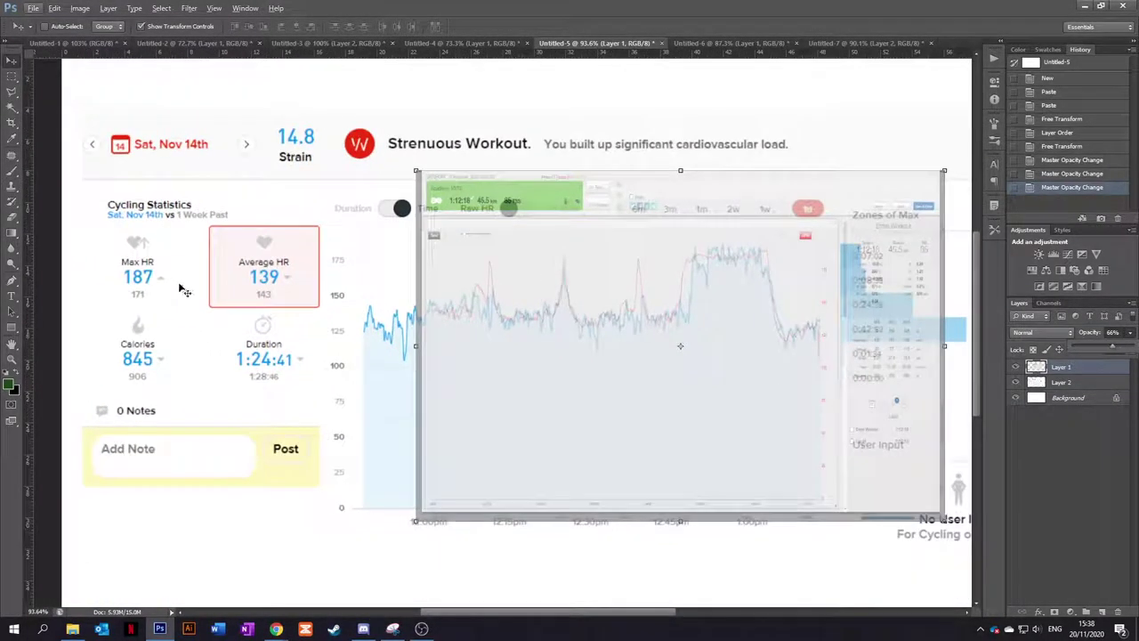
pyautogui.hscroll(2, 602, 277)
pyautogui.scroll(3, 630, 259)
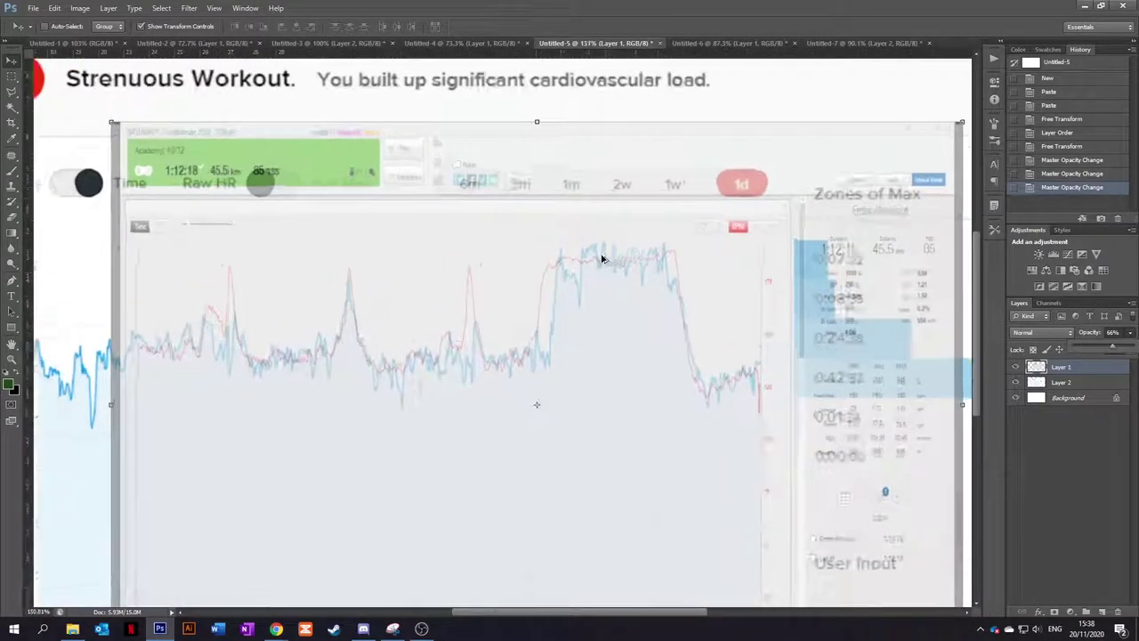
pyautogui.hscroll(1, 637, 276)
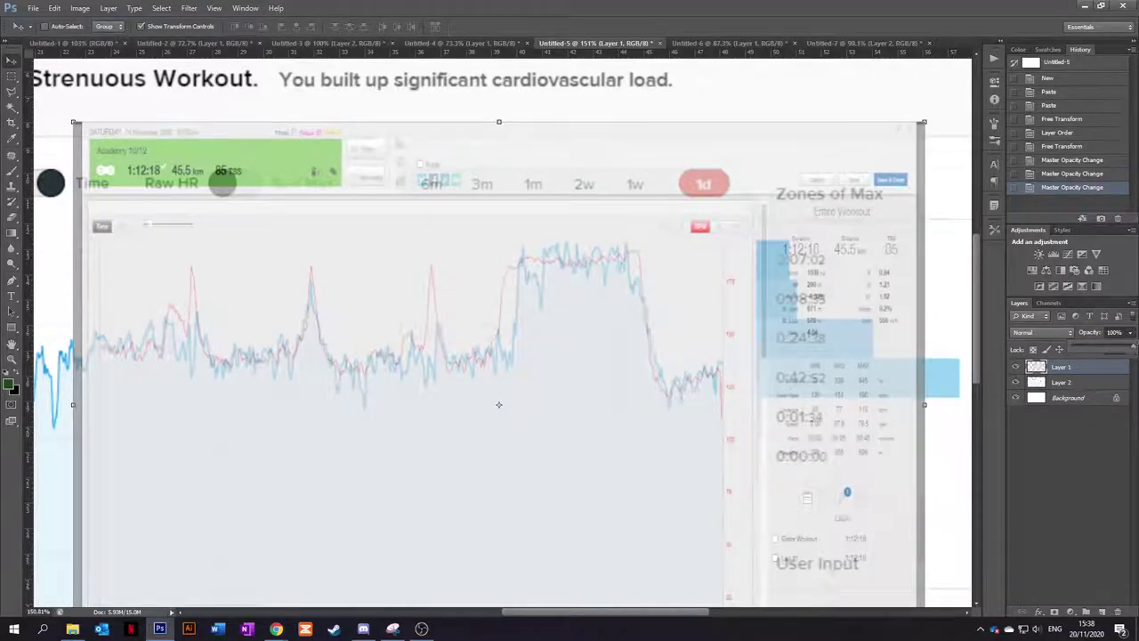
# - Set Layer 1's opacity to 100% in Untitled-5 and compare its Entire Workout heart rate values with the cycling statistics
pyautogui.press('0')
pyautogui.scroll(2, 859, 399)
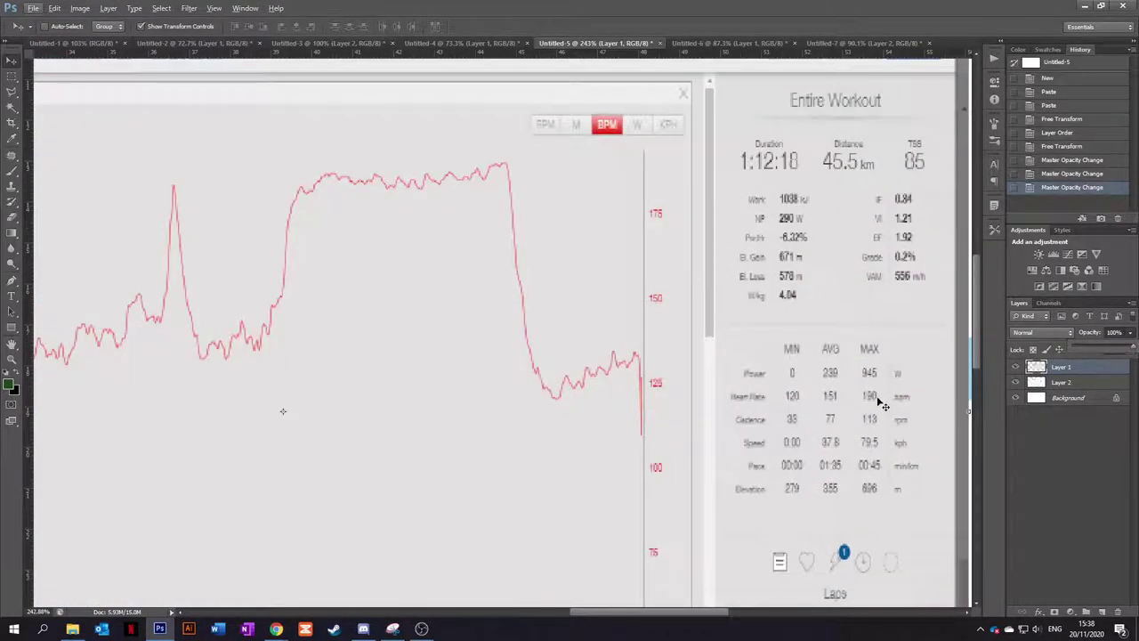
pyautogui.hscroll(1, 877, 401)
pyautogui.scroll(-2, 868, 405)
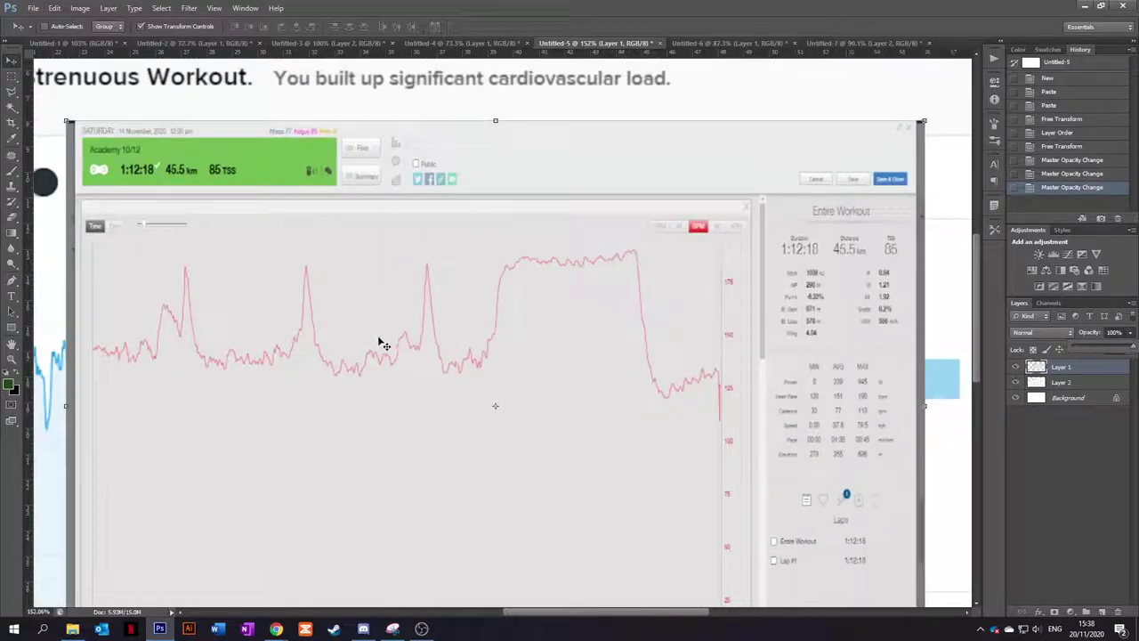
pyautogui.hscroll(-3, 382, 338)
pyautogui.scroll(-2, 302, 329)
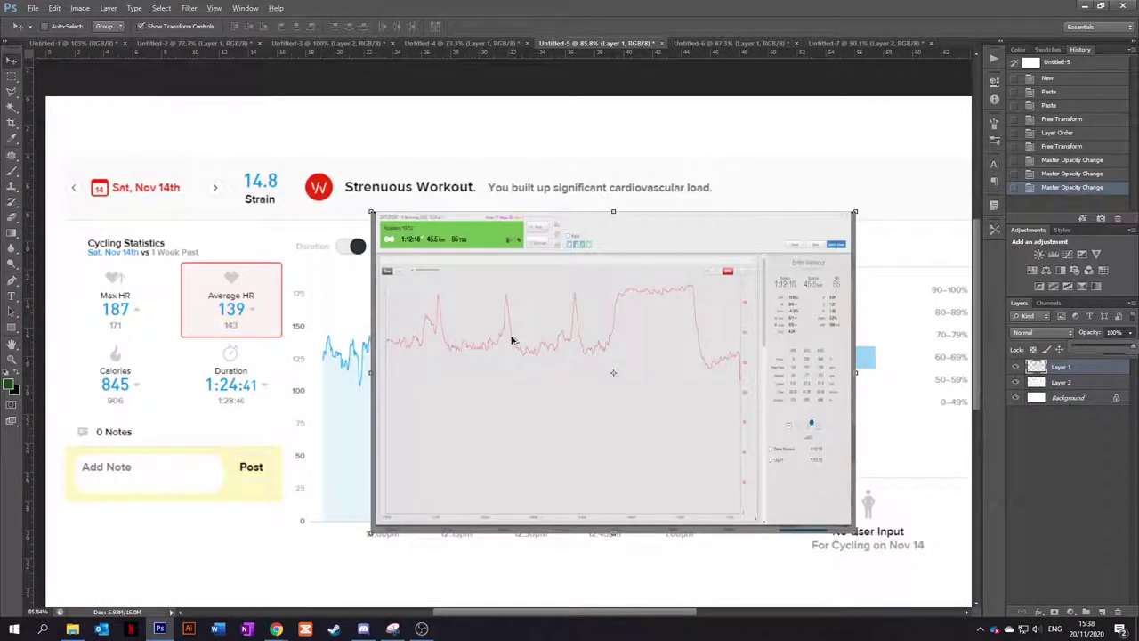
# - Set Layer 1's opacity to 67% in Untitled-5 and examine where the overlaid traces differ around the sustained effort
pyautogui.press('alt')
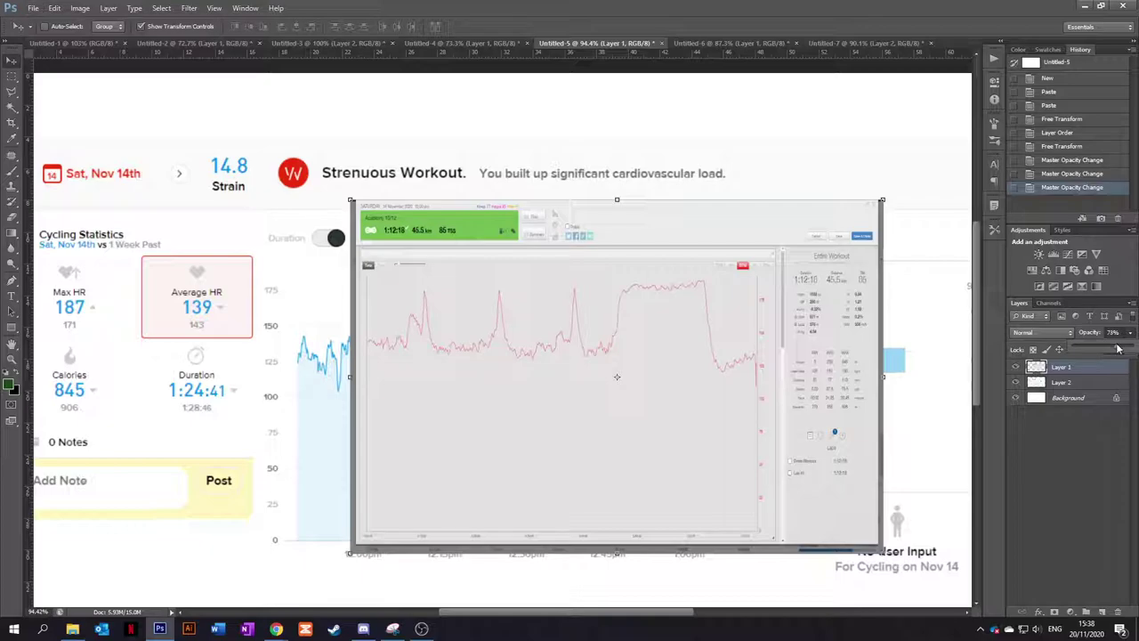
pyautogui.press('6')
pyautogui.press('7')
pyautogui.hscroll(-2, 683, 290)
pyautogui.hscroll(2, 686, 292)
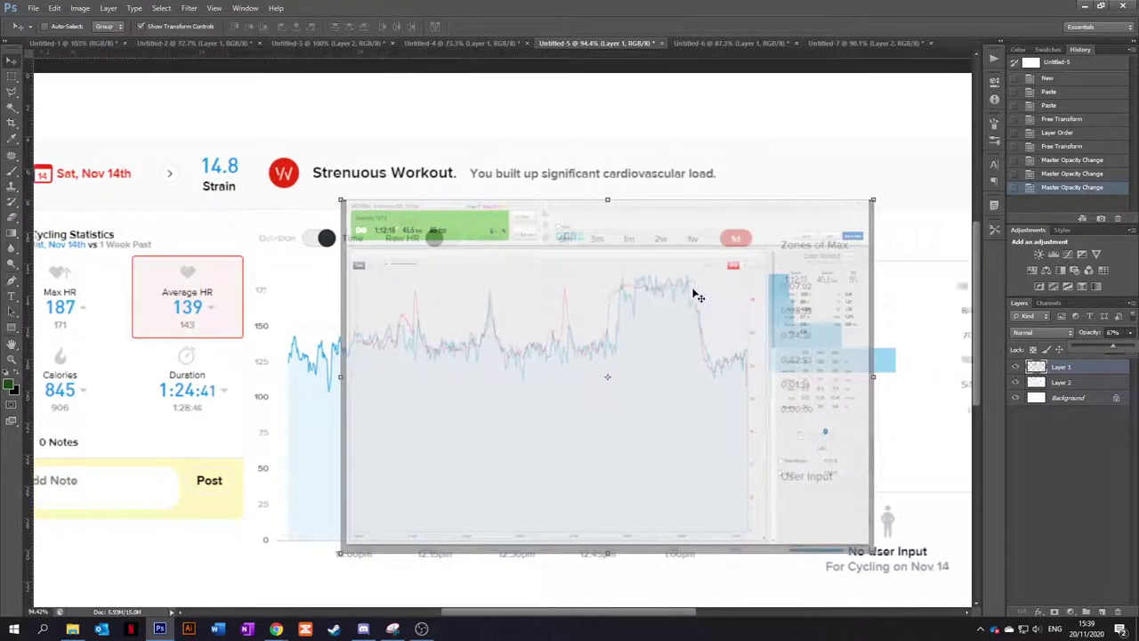
pyautogui.scroll(2, 621, 292)
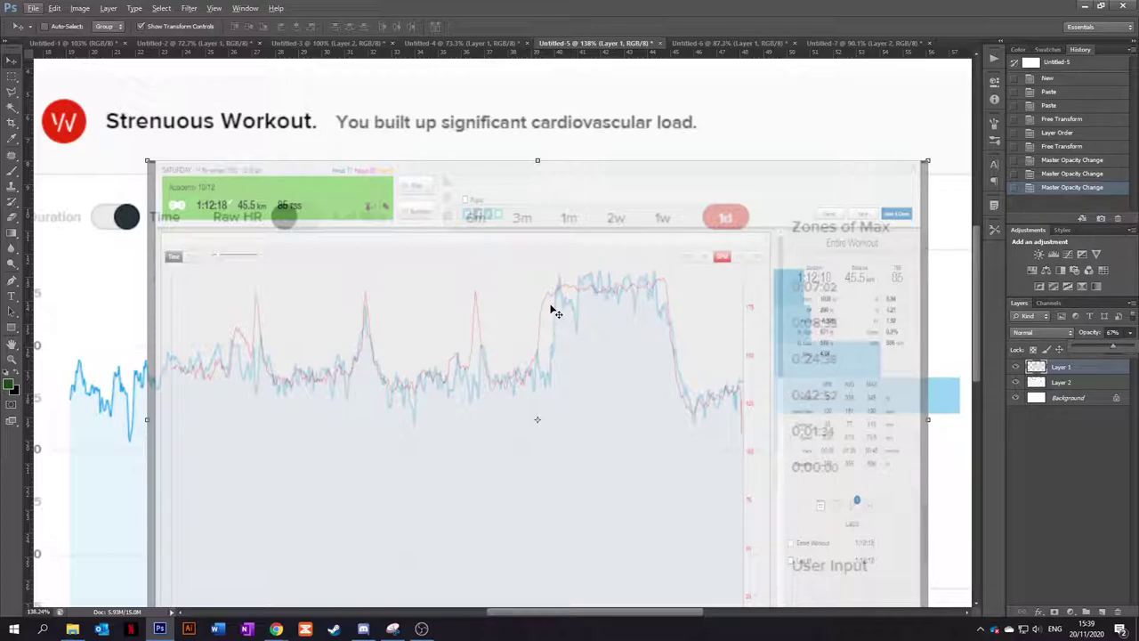
# - Compare the overlaid heart rate traces across the full Nov 15th workout in Untitled-4
pyautogui.click(445, 43)
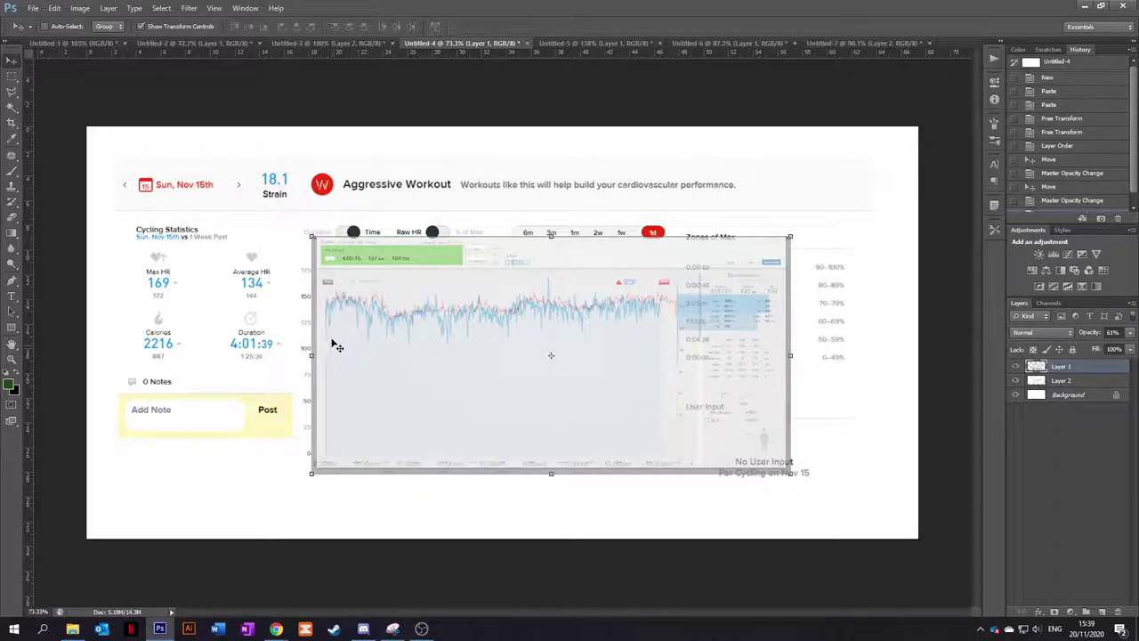
pyautogui.scroll(4, 325, 323)
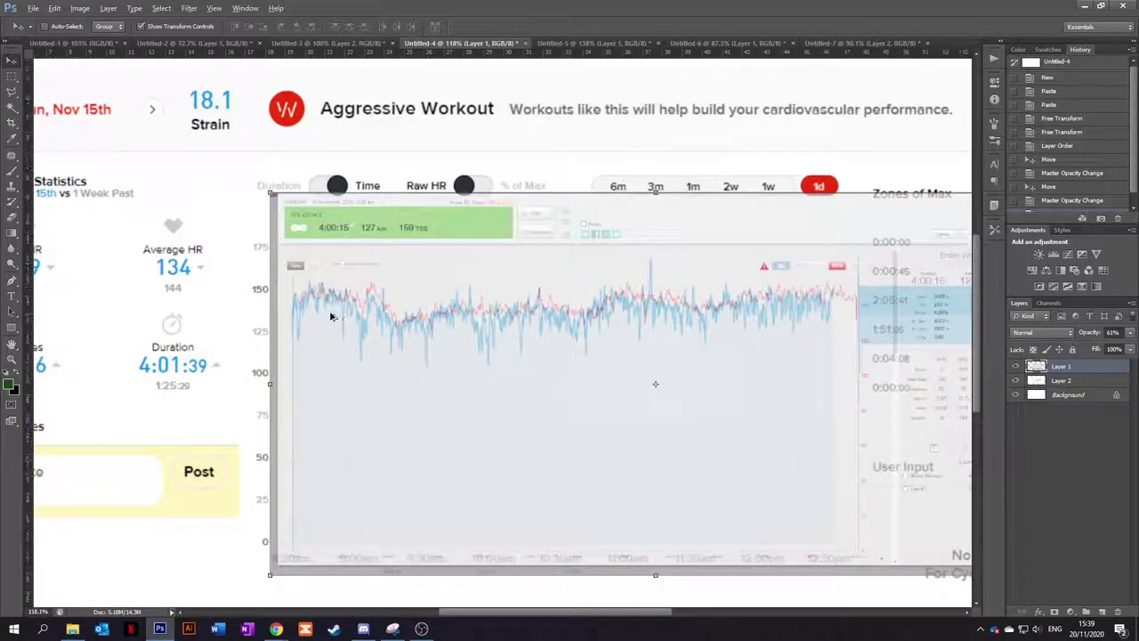
pyautogui.press('alt')
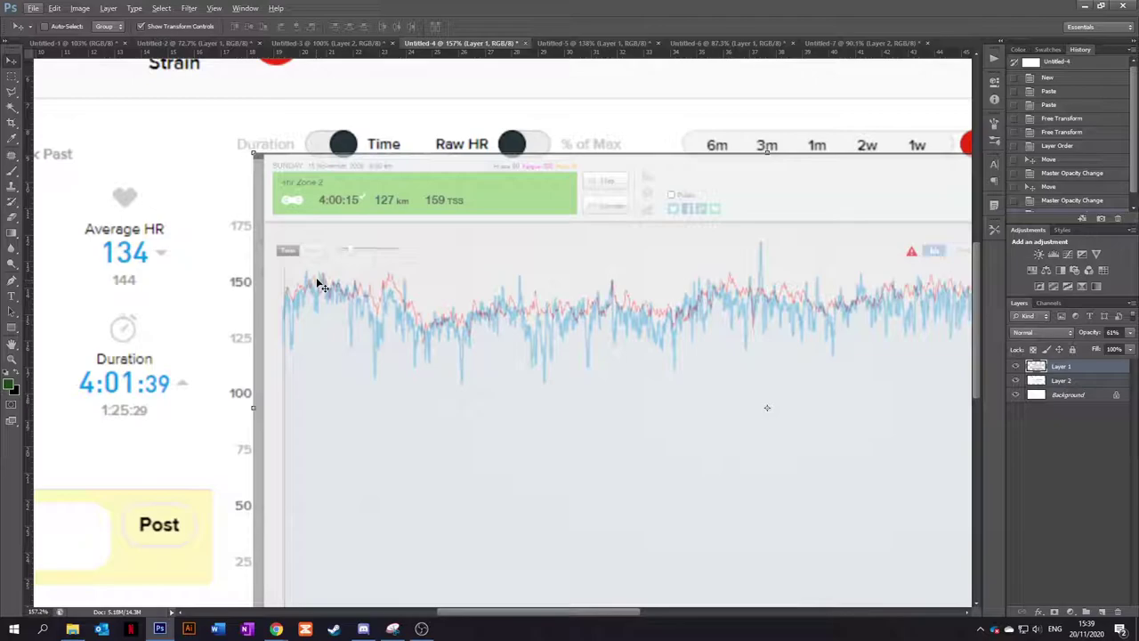
pyautogui.hscroll(5, 365, 292)
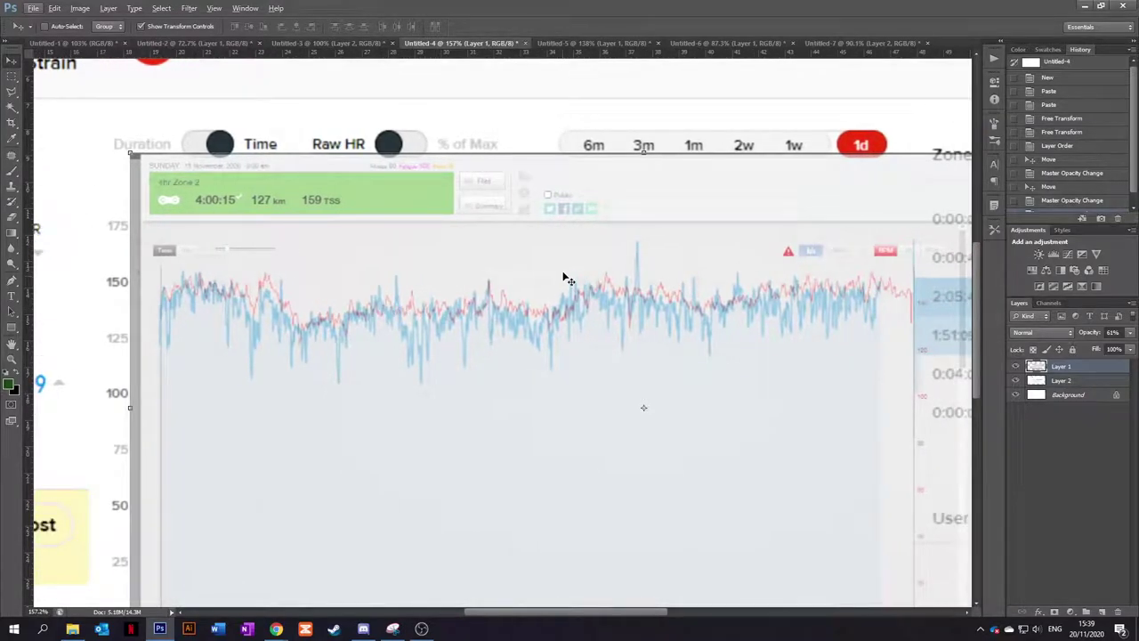
pyautogui.hscroll(2, 562, 277)
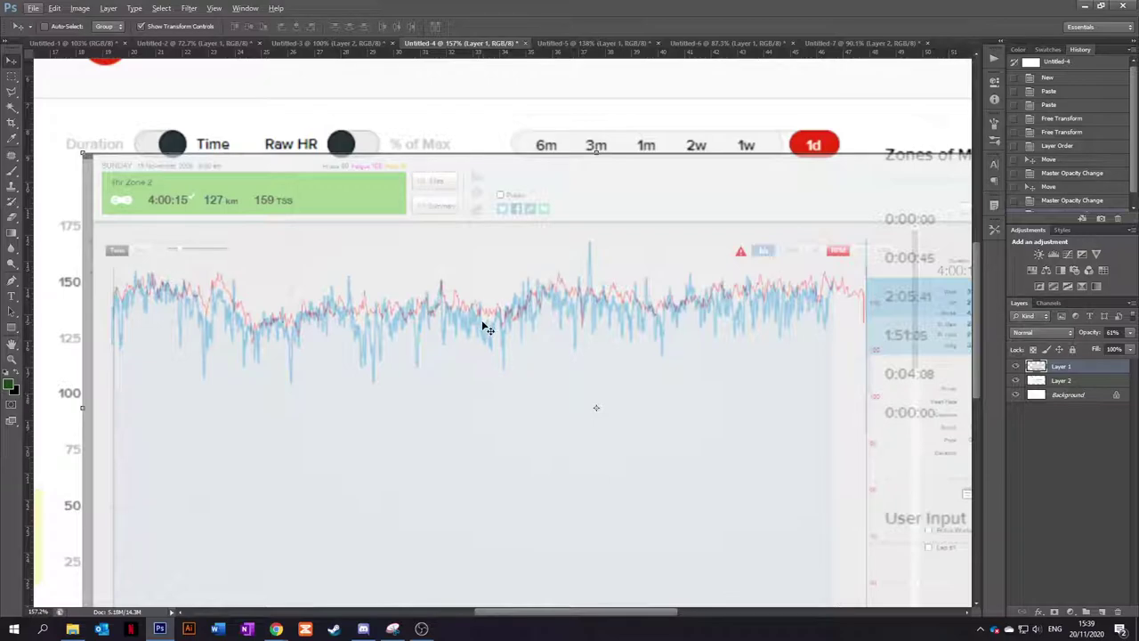
pyautogui.hscroll(-2, 215, 330)
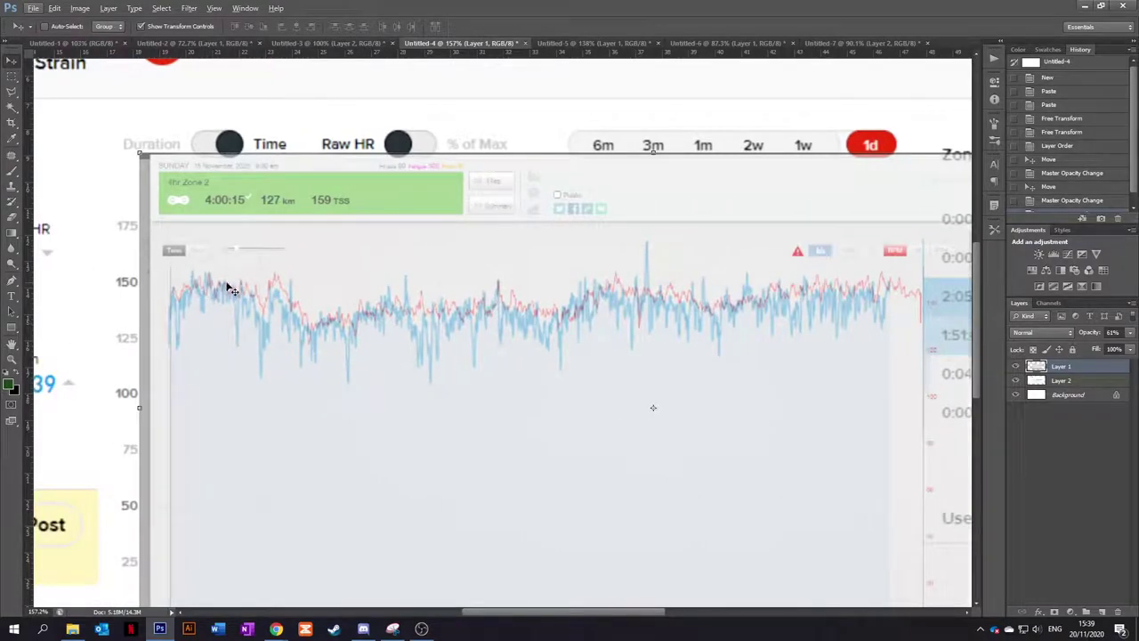
# - Compare the Entire Workout heart rate values with the Nov 15th cycling statistics in Untitled-4
pyautogui.scroll(-2, 387, 305)
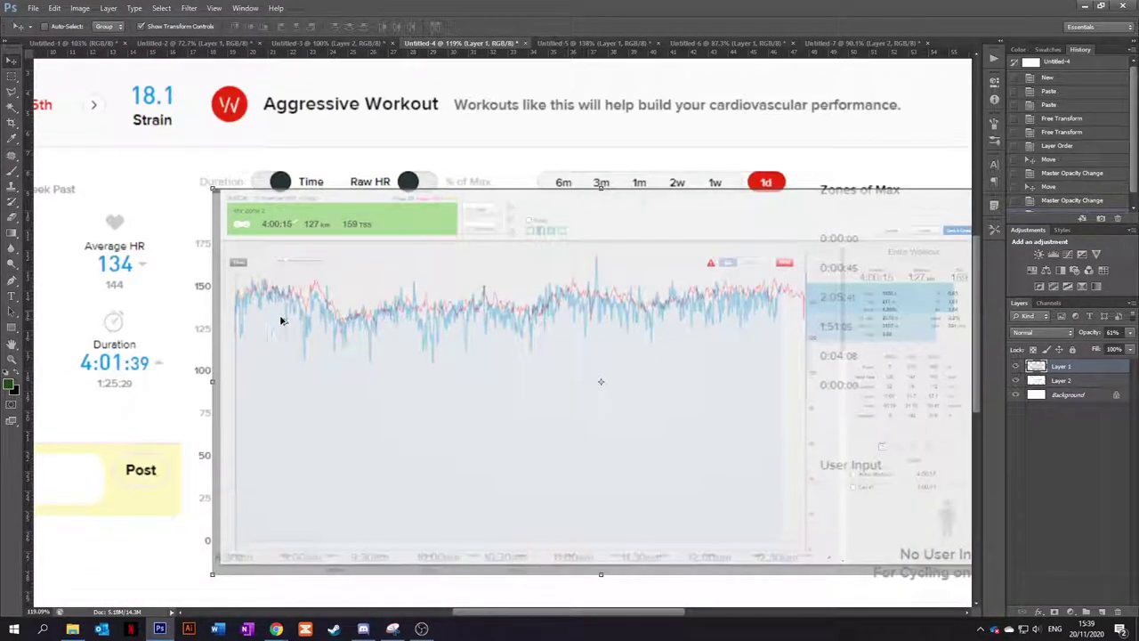
pyautogui.scroll(-1, 285, 320)
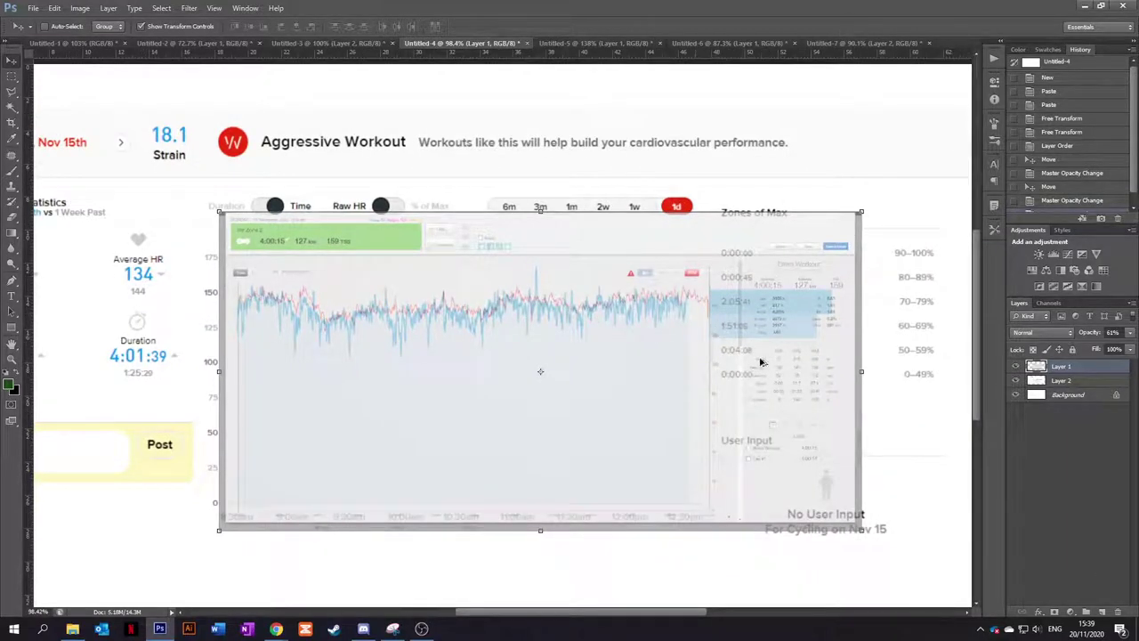
pyautogui.scroll(2, 761, 362)
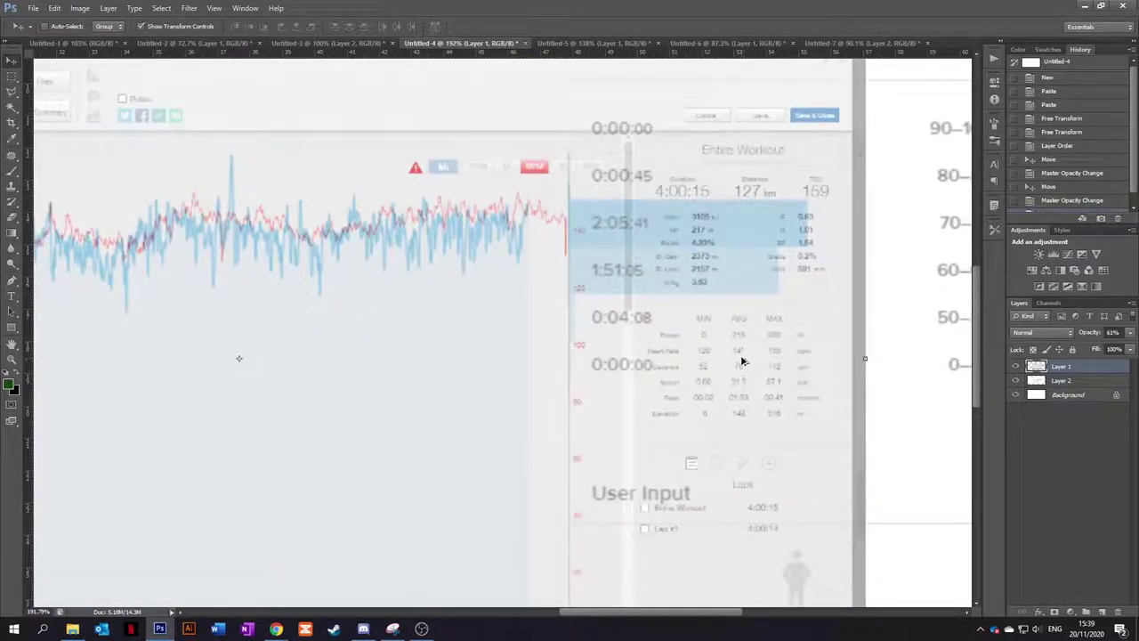
pyautogui.scroll(-2, 737, 356)
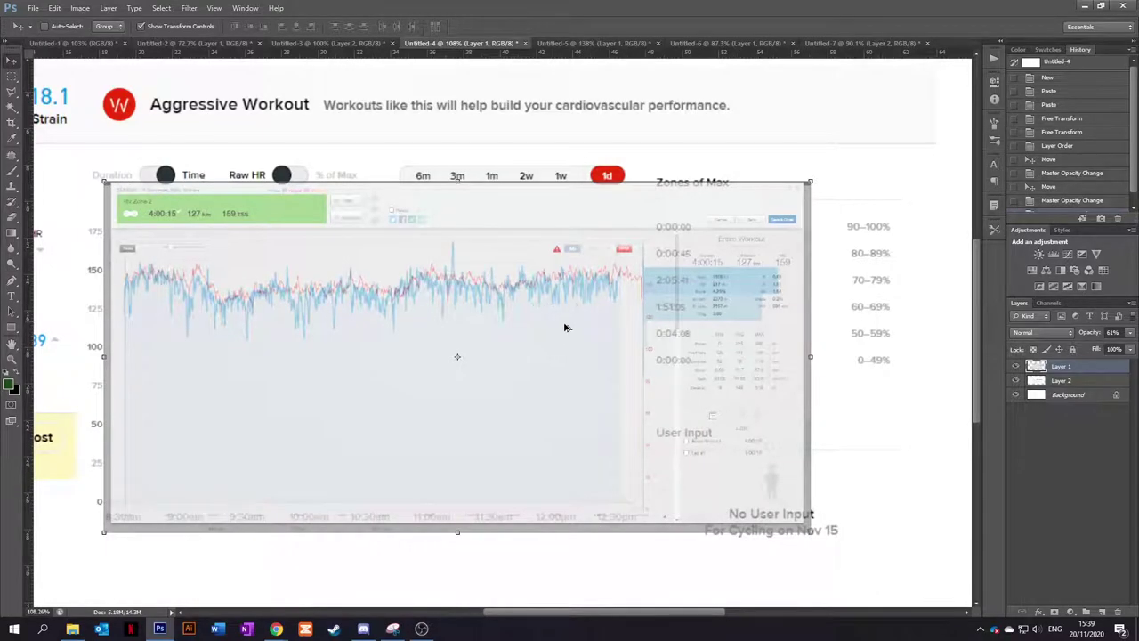
pyautogui.hscroll(-5, 565, 328)
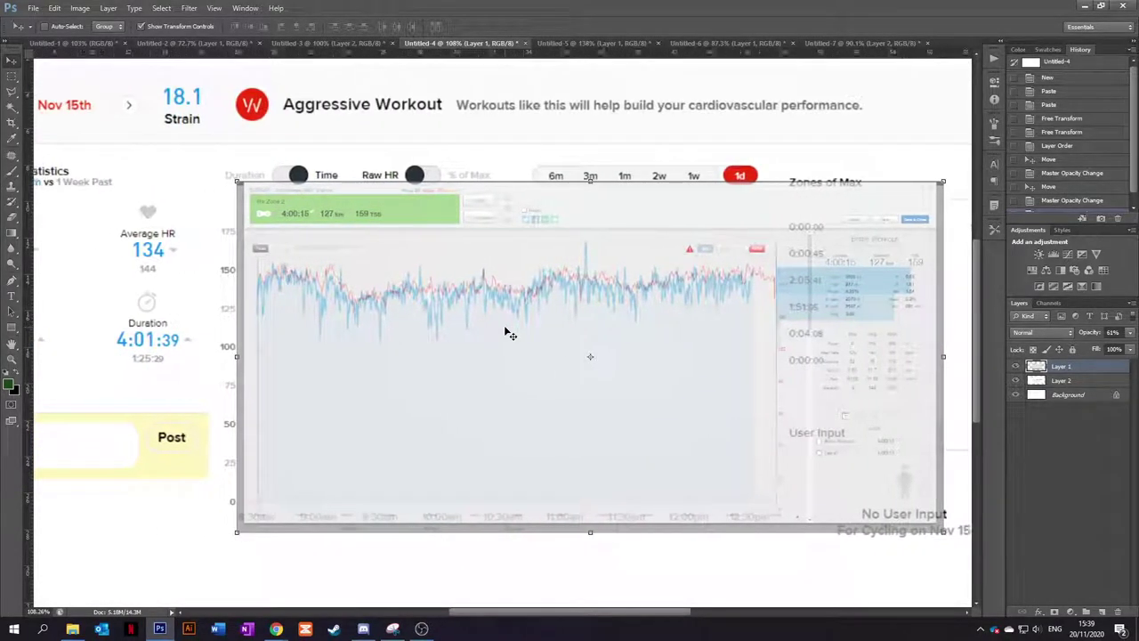
pyautogui.hscroll(-2, 504, 334)
pyautogui.scroll(-2, 501, 334)
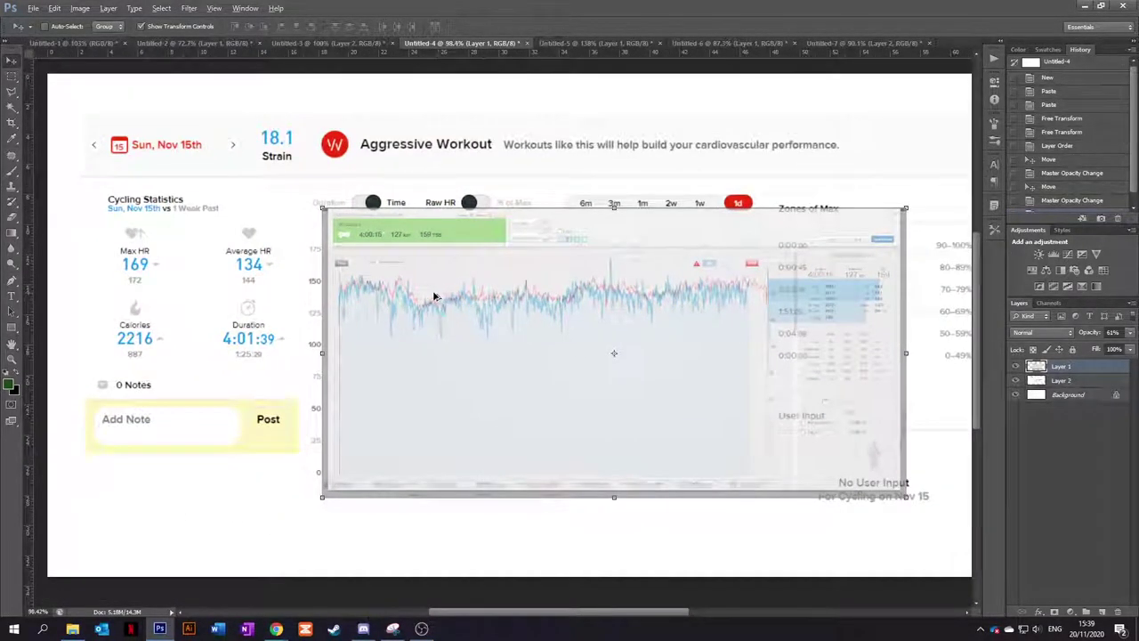
# - Examine how the overlaid traces line up toward the end of the Nov 15th workout in Untitled-4
pyautogui.scroll(2, 434, 297)
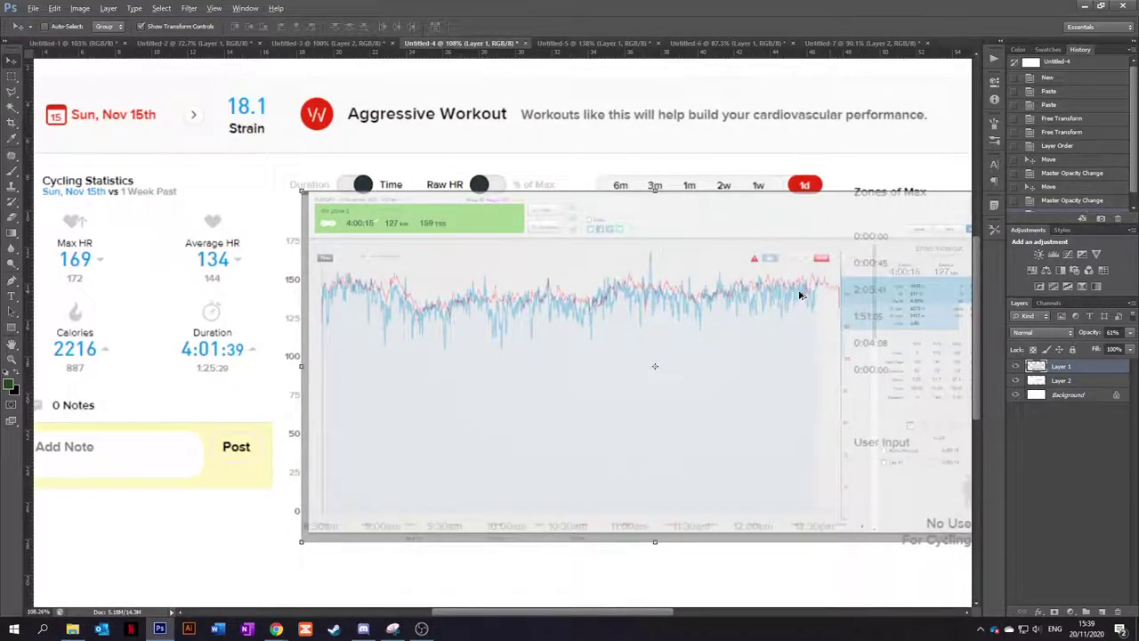
pyautogui.scroll(5, 839, 292)
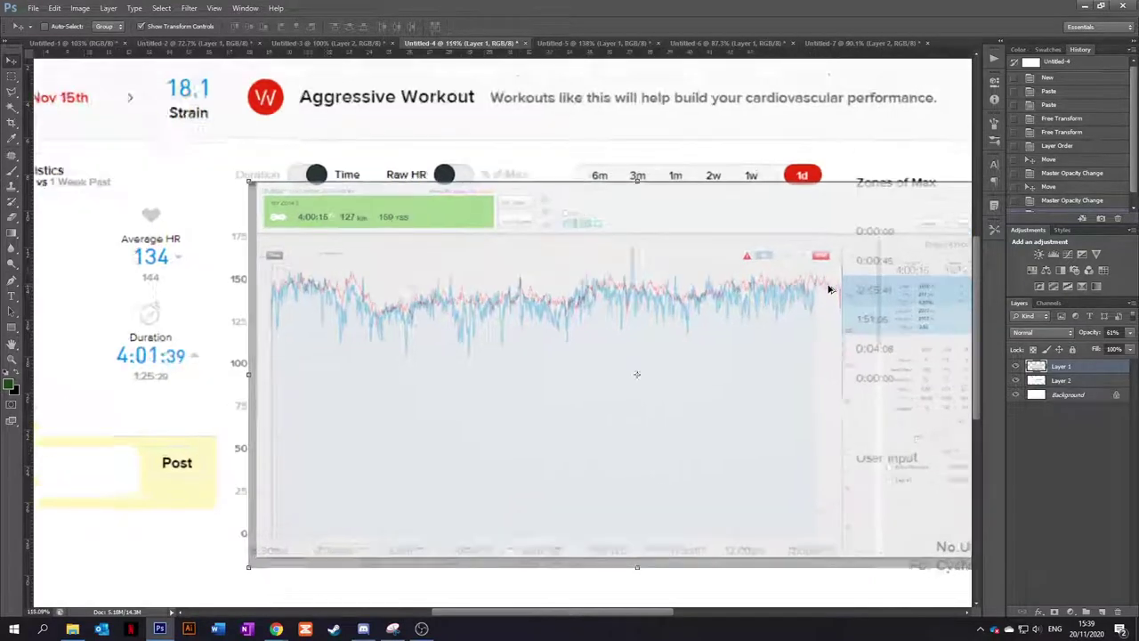
pyautogui.scroll(-5, 804, 291)
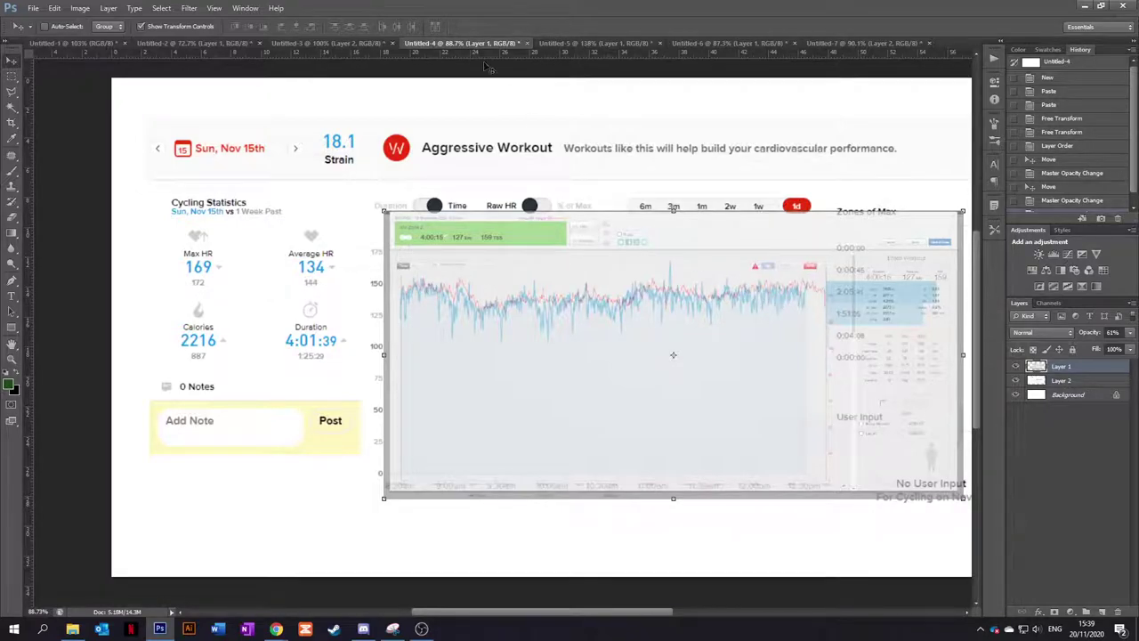
# - Compare the overlaid traces through the repeated intervals of the Nov 17th workout in Untitled-3
pyautogui.click(317, 44)
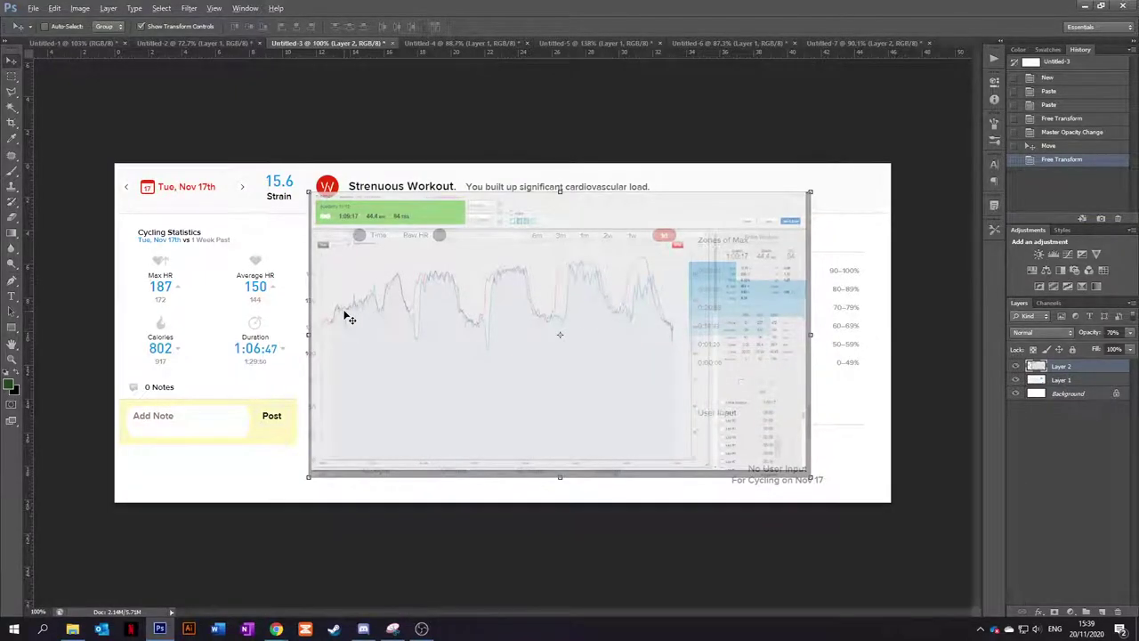
pyautogui.scroll(3, 343, 312)
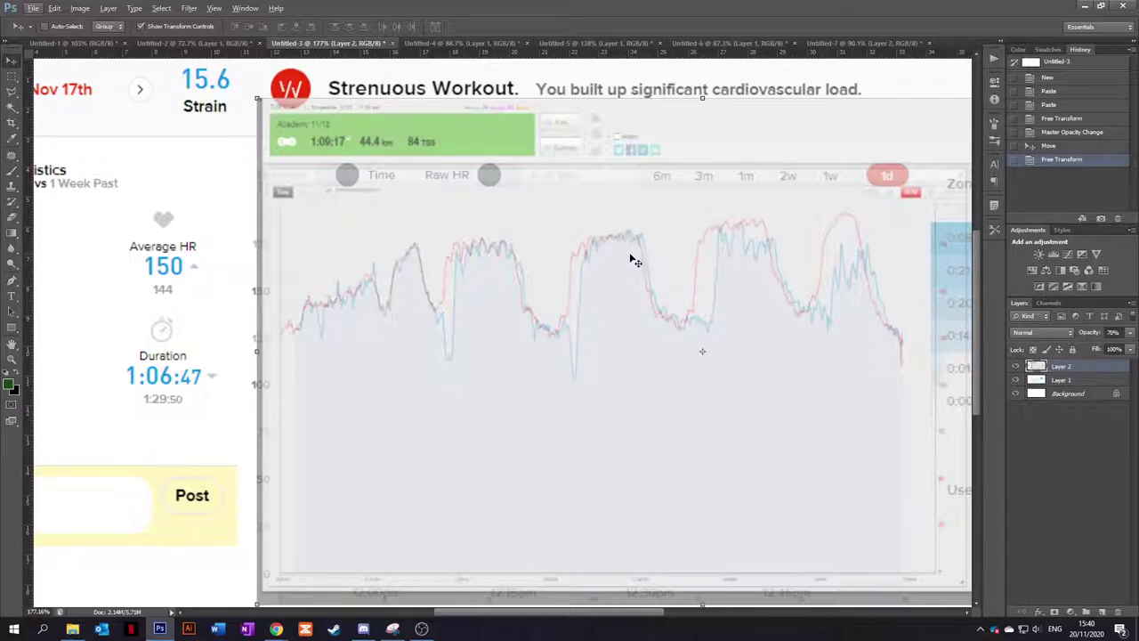
pyautogui.hscroll(2, 635, 261)
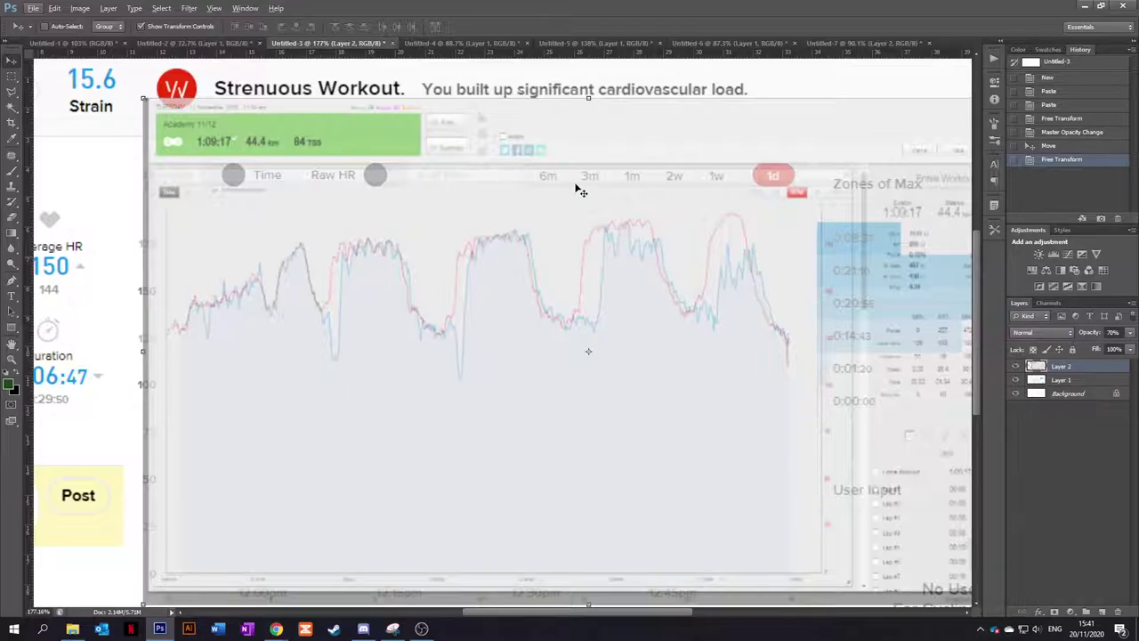
pyautogui.scroll(-3, 491, 301)
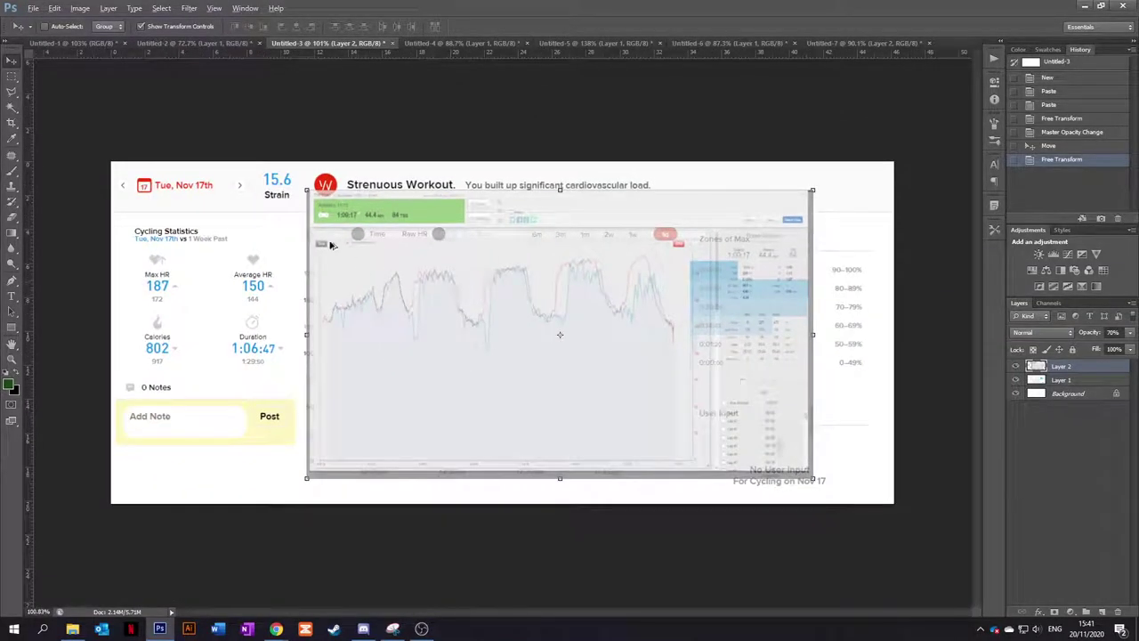
pyautogui.press('alt')
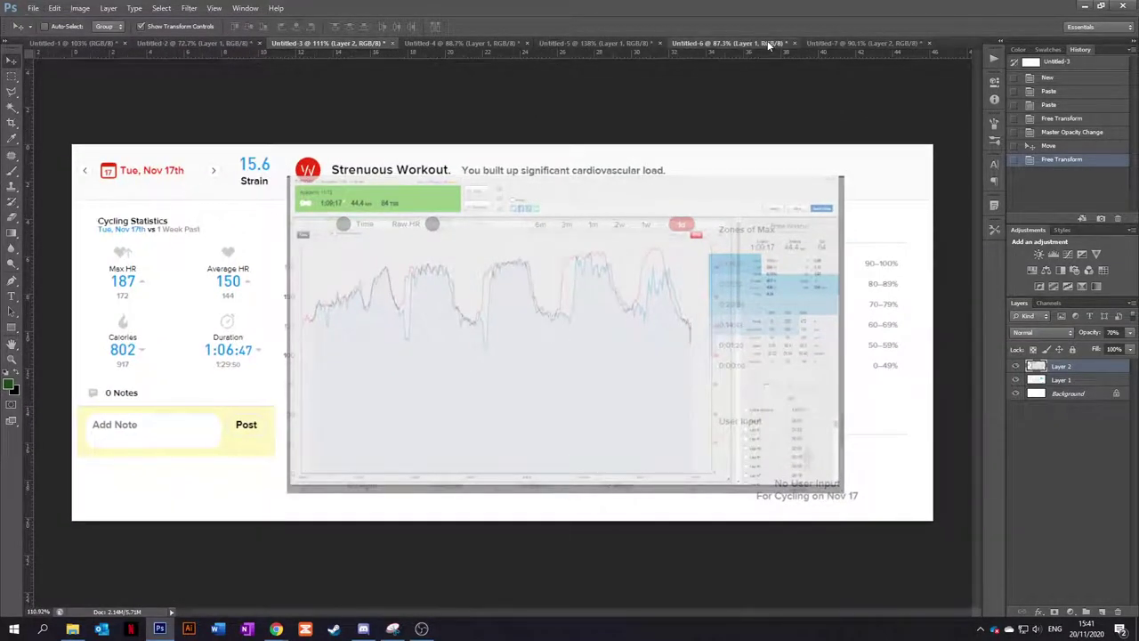
# - Review the Nov 12th overlay in Untitled-6, and revisit the overlays in Untitled-5, Untitled-4 and Untitled-3 for comparison
pyautogui.click(766, 42)
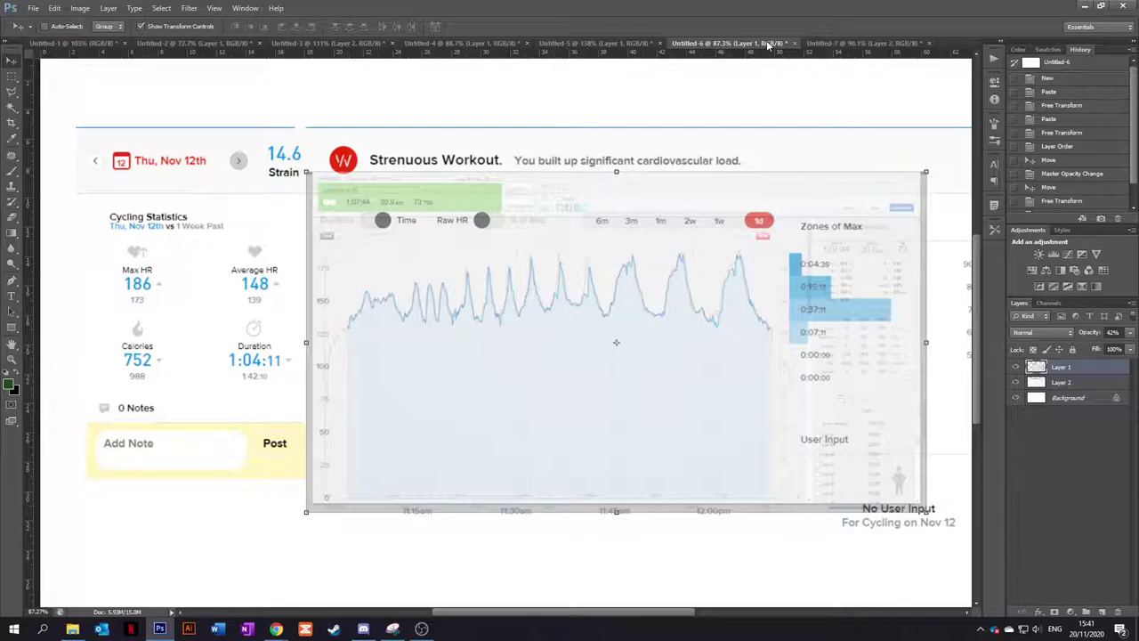
pyautogui.click(595, 42)
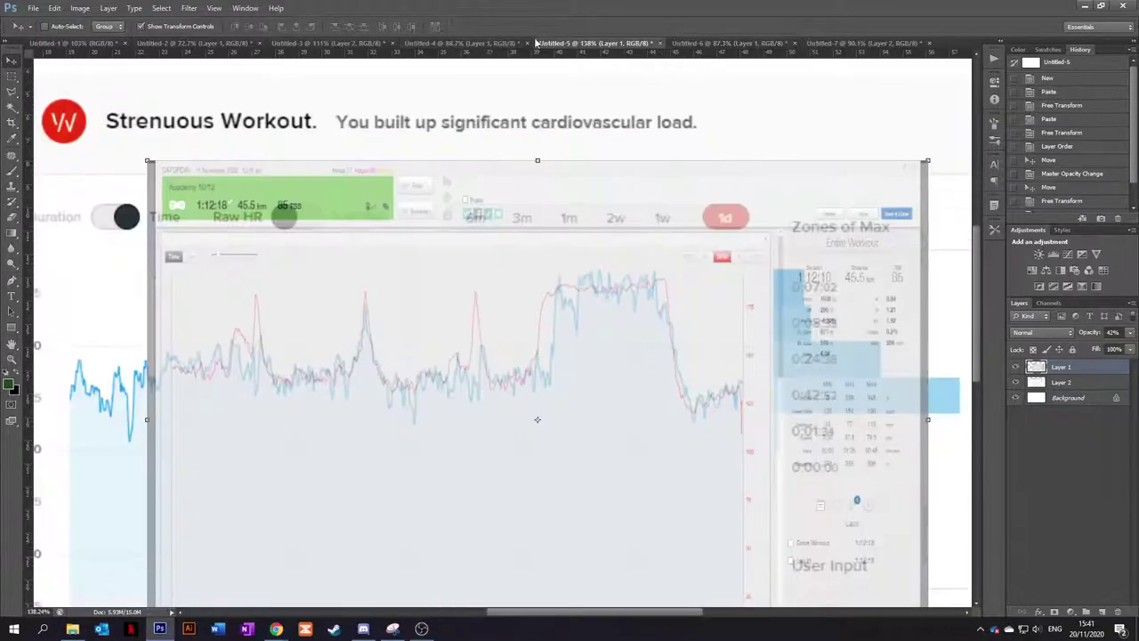
pyautogui.click(441, 46)
pyautogui.click(323, 43)
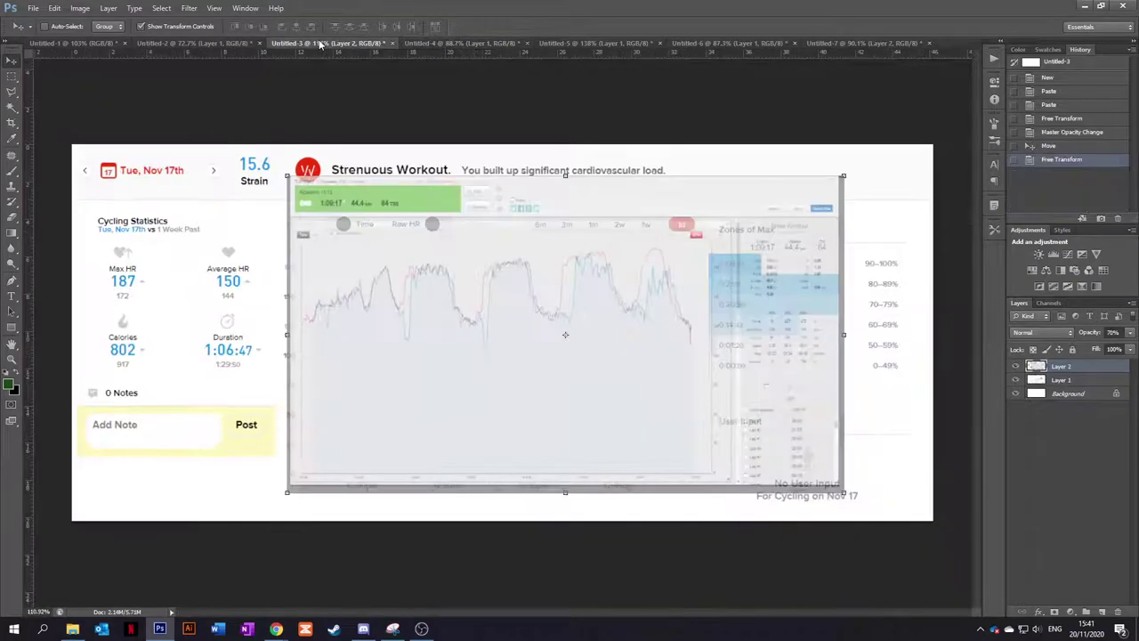
# - Compare the overlaid heart rate traces of the Nov 18th workout in Untitled-2
pyautogui.click(253, 43)
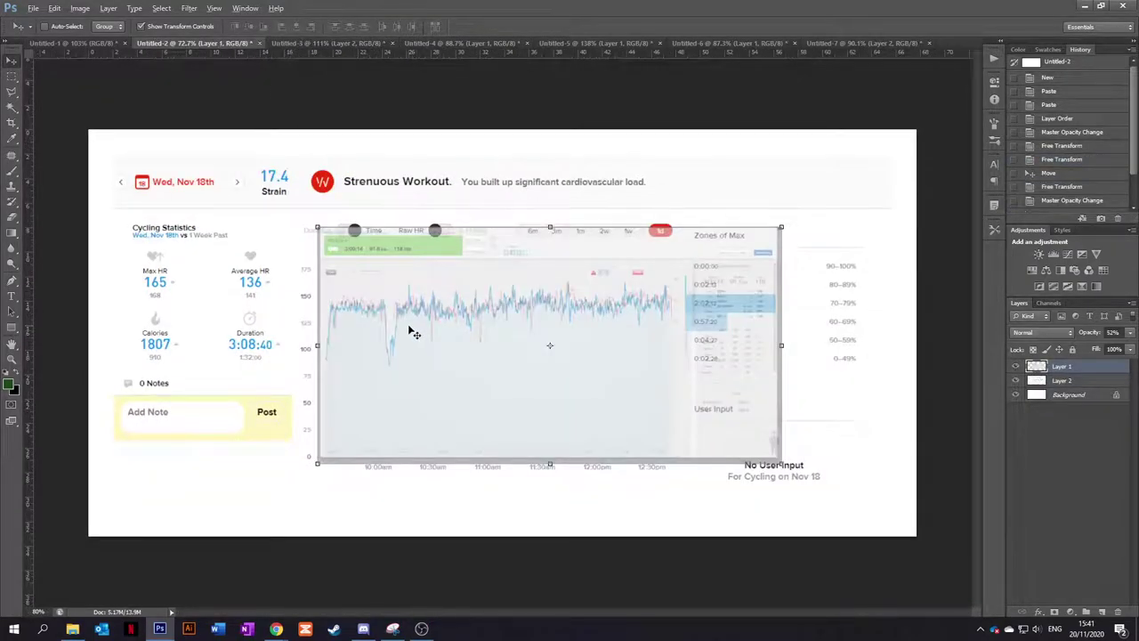
pyautogui.scroll(3, 414, 332)
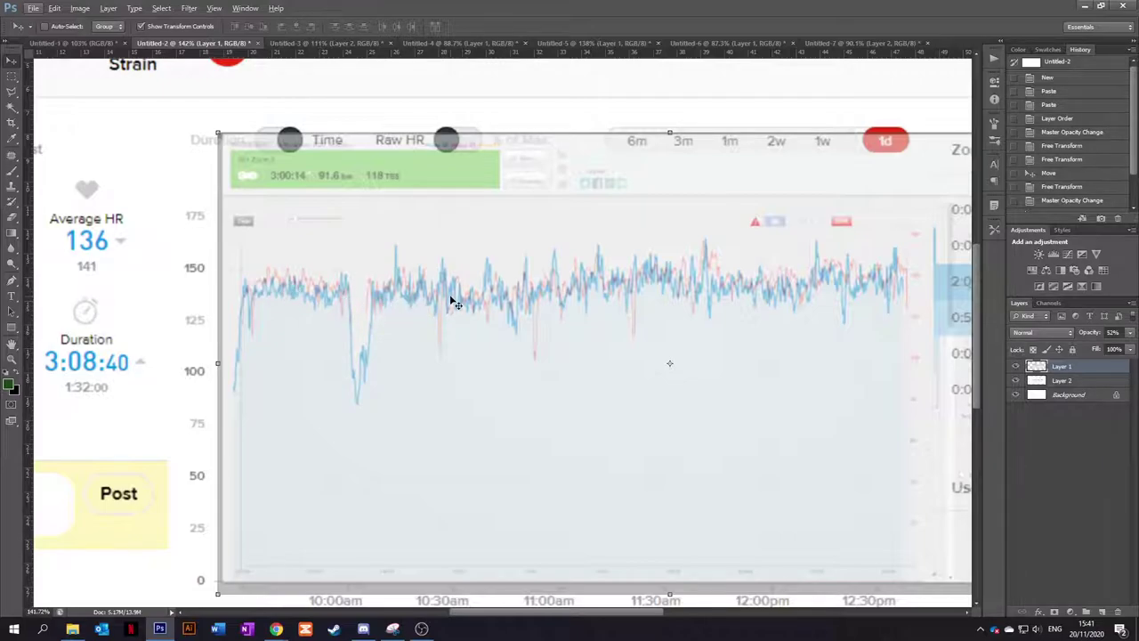
pyautogui.hscroll(2, 454, 303)
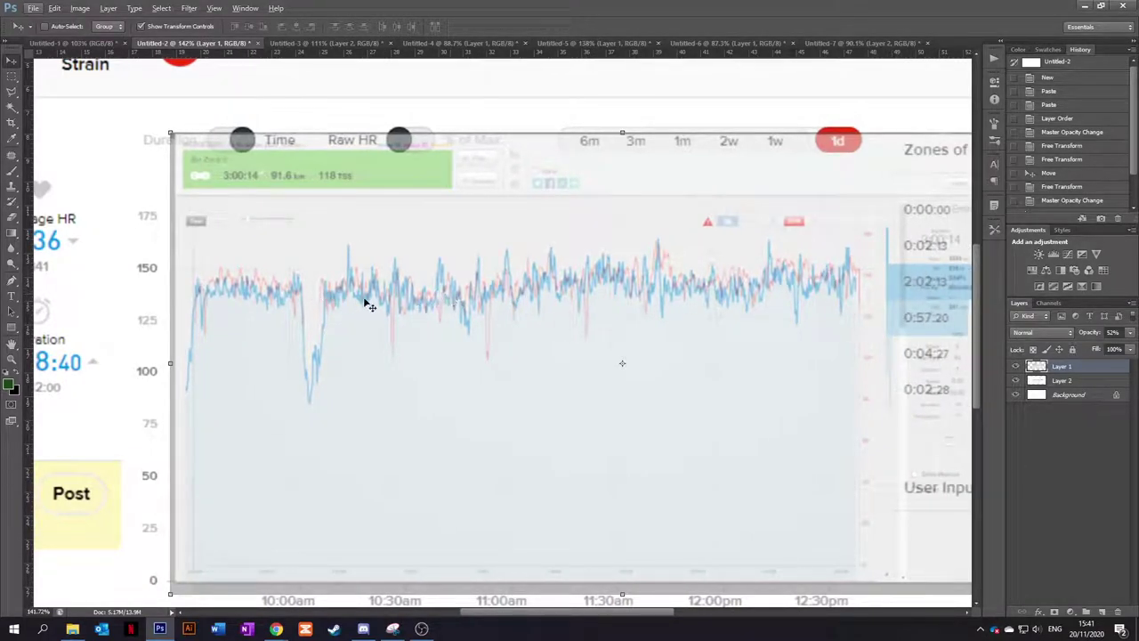
pyautogui.scroll(-3, 370, 306)
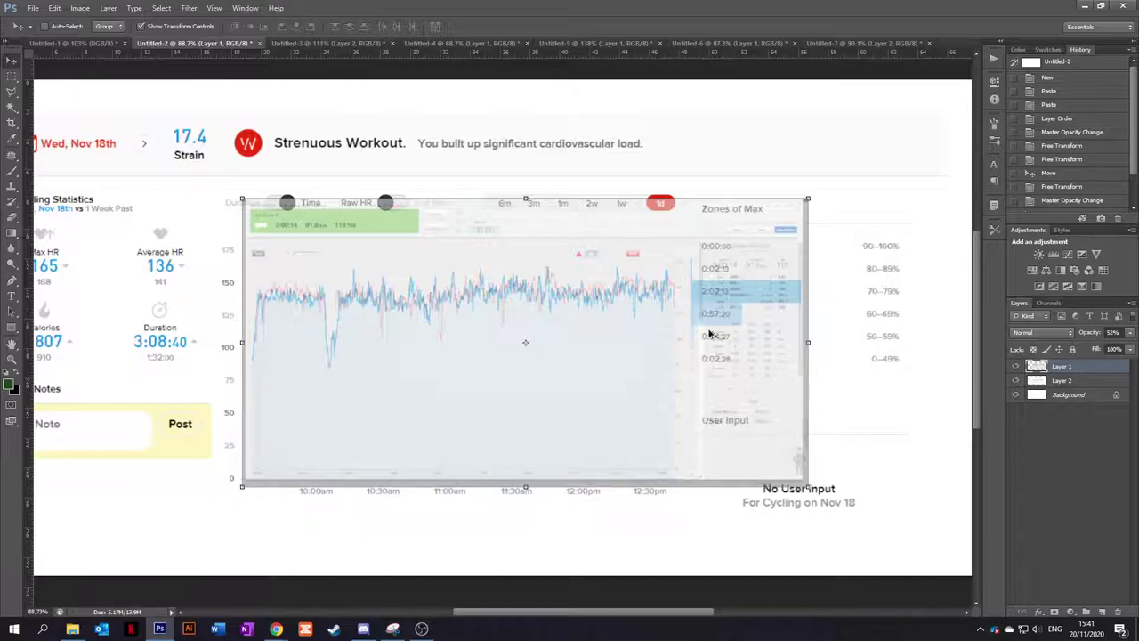
# - Set Layer 1's opacity to 74% in Untitled-2 and inspect its Entire Workout heart rate values
pyautogui.click(1130, 332)
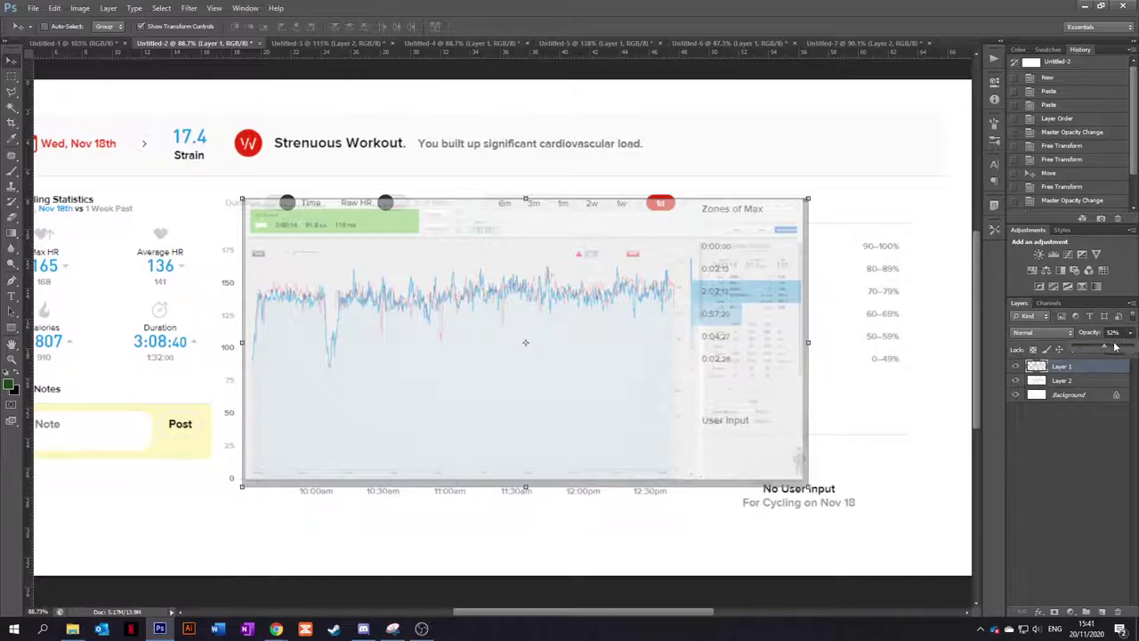
pyautogui.moveTo(1116, 347); pyautogui.dragTo(1125, 348)
pyautogui.scroll(2, 773, 345)
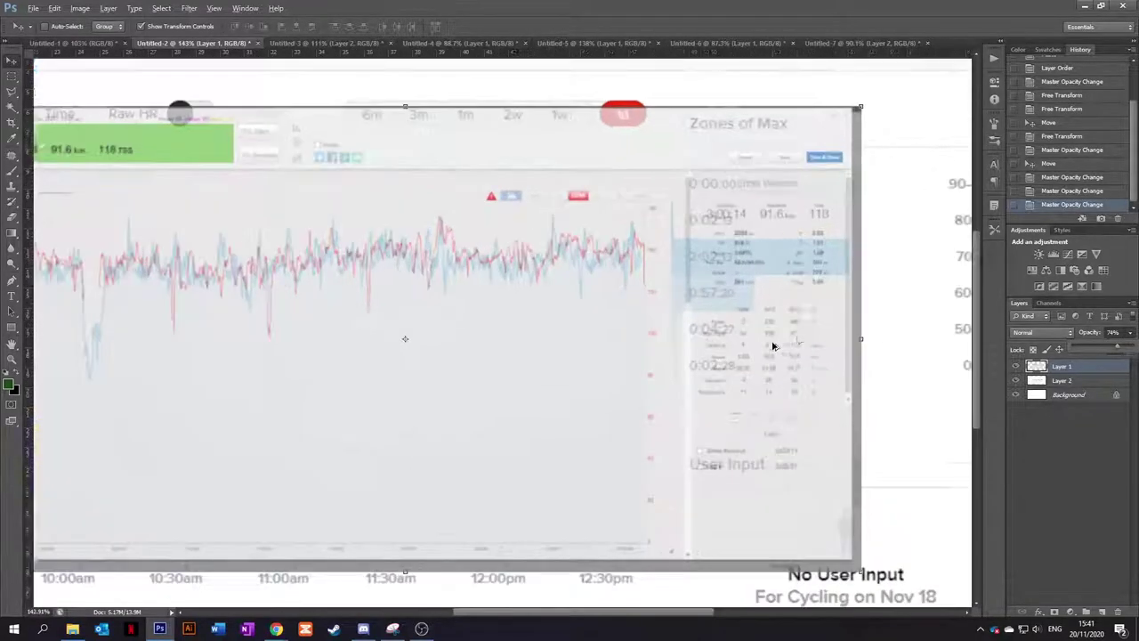
pyautogui.scroll(1, 772, 345)
# - Compare the Nov 18th cycling statistics and the early dip in the overlaid traces in Untitled-2
pyautogui.scroll(-4, 766, 339)
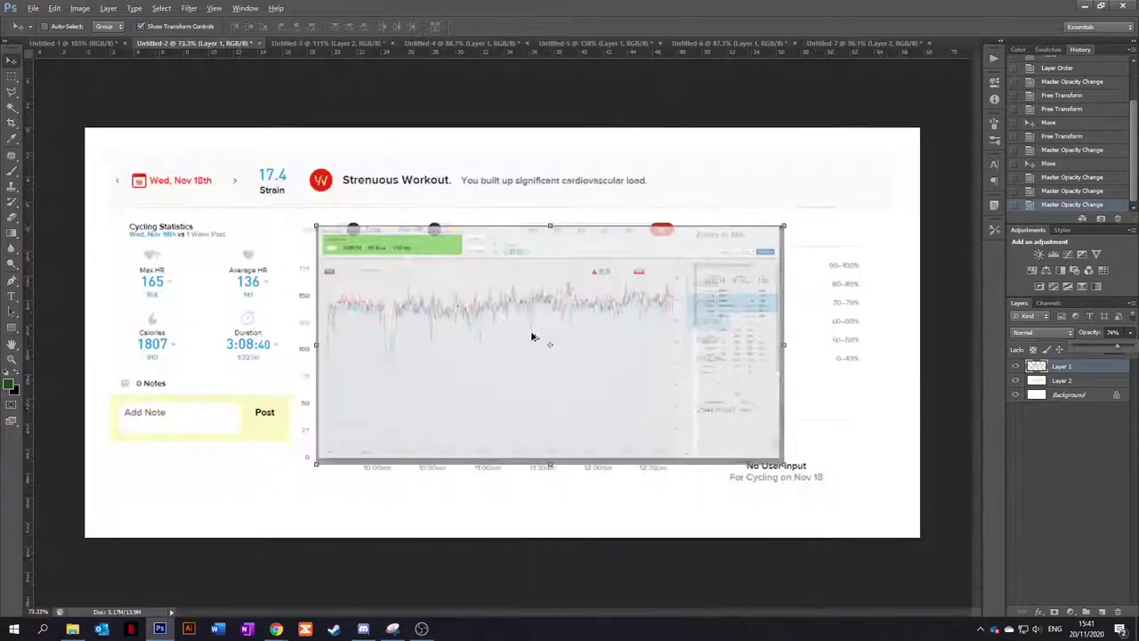
pyautogui.scroll(2, 306, 295)
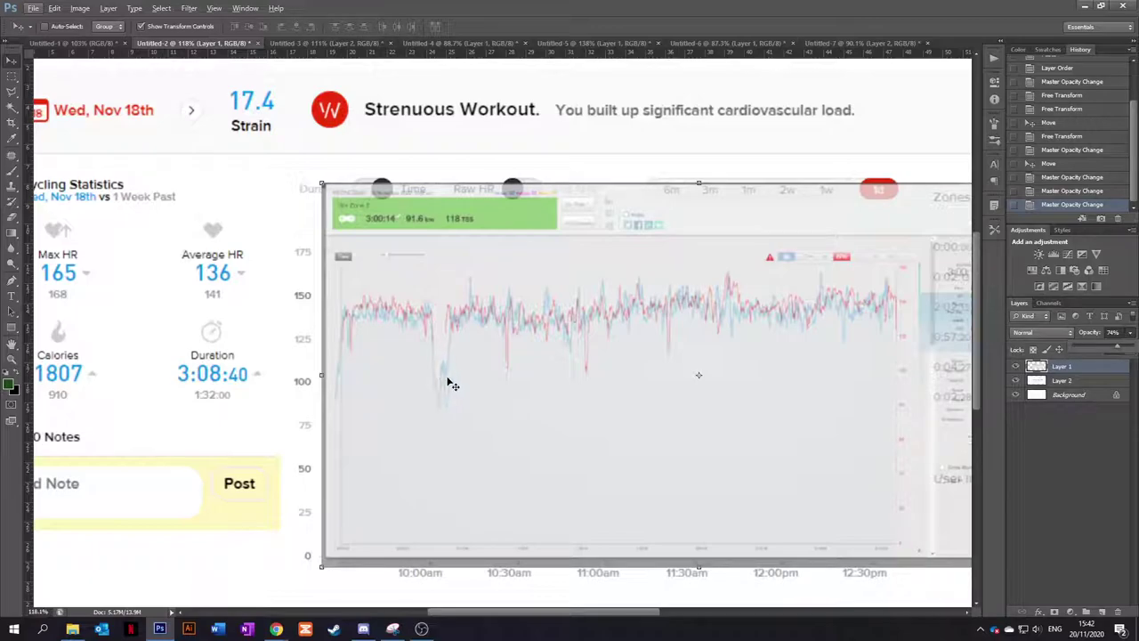
pyautogui.scroll(-3, 456, 326)
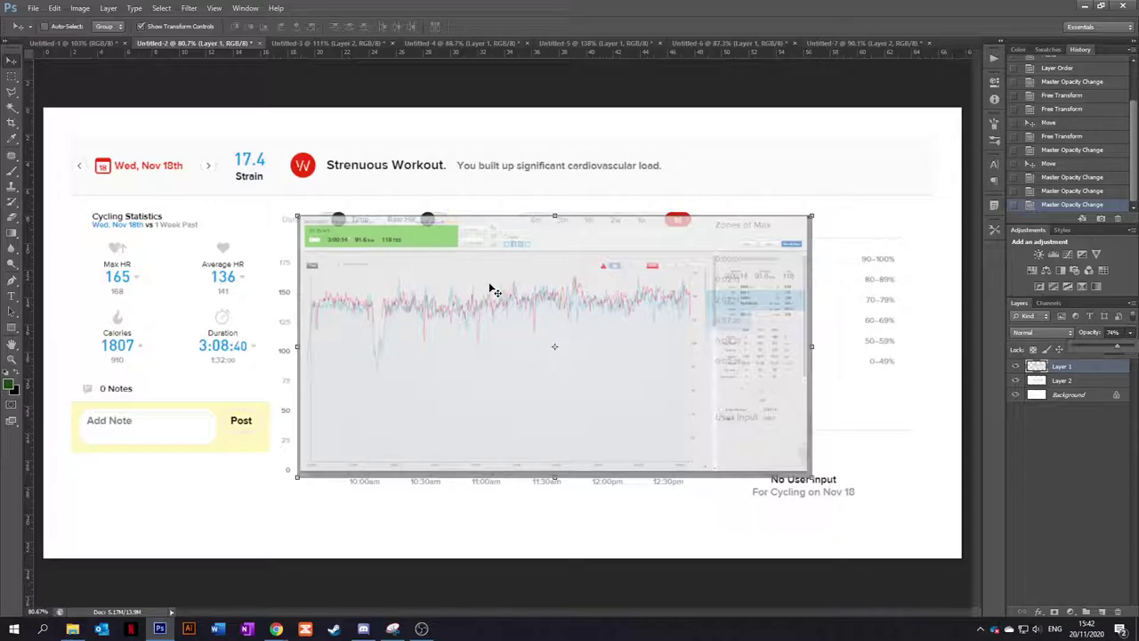
# - Examine where the overlaid heart rate traces differ during the Nov 19th workout in Untitled-1
pyautogui.click(88, 41)
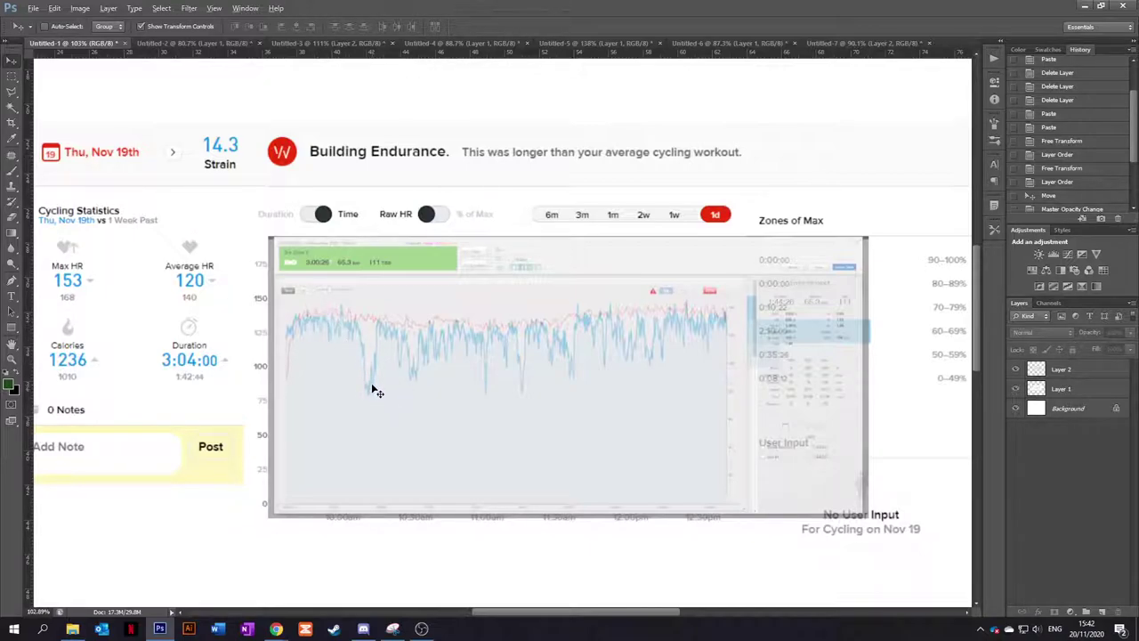
pyautogui.scroll(4, 372, 393)
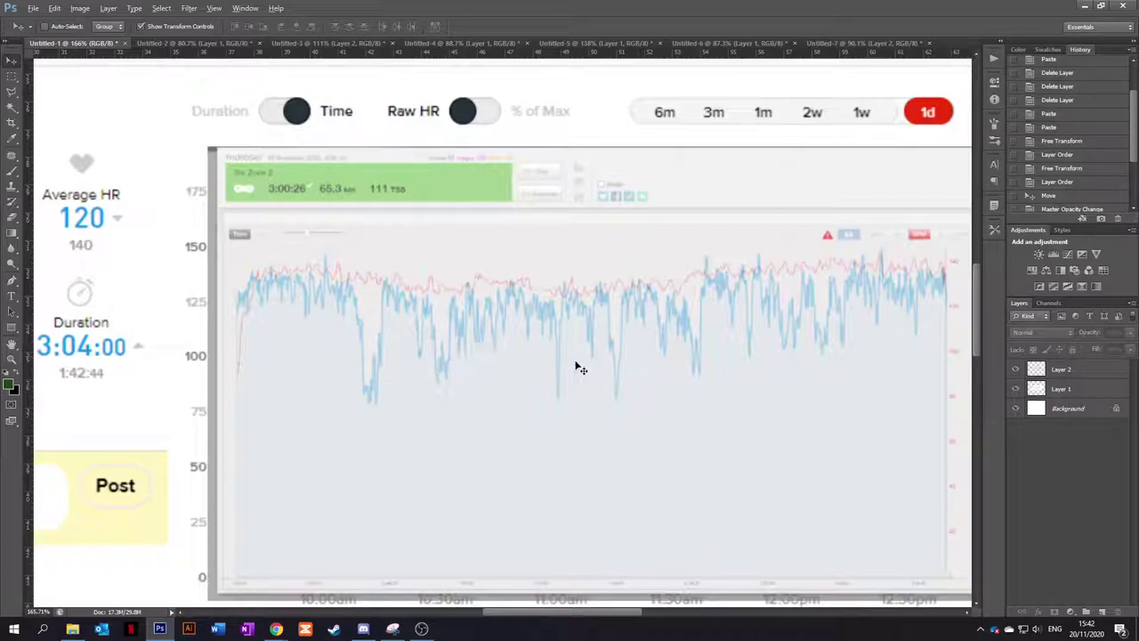
pyautogui.scroll(-1, 699, 348)
pyautogui.scroll(-1, 690, 348)
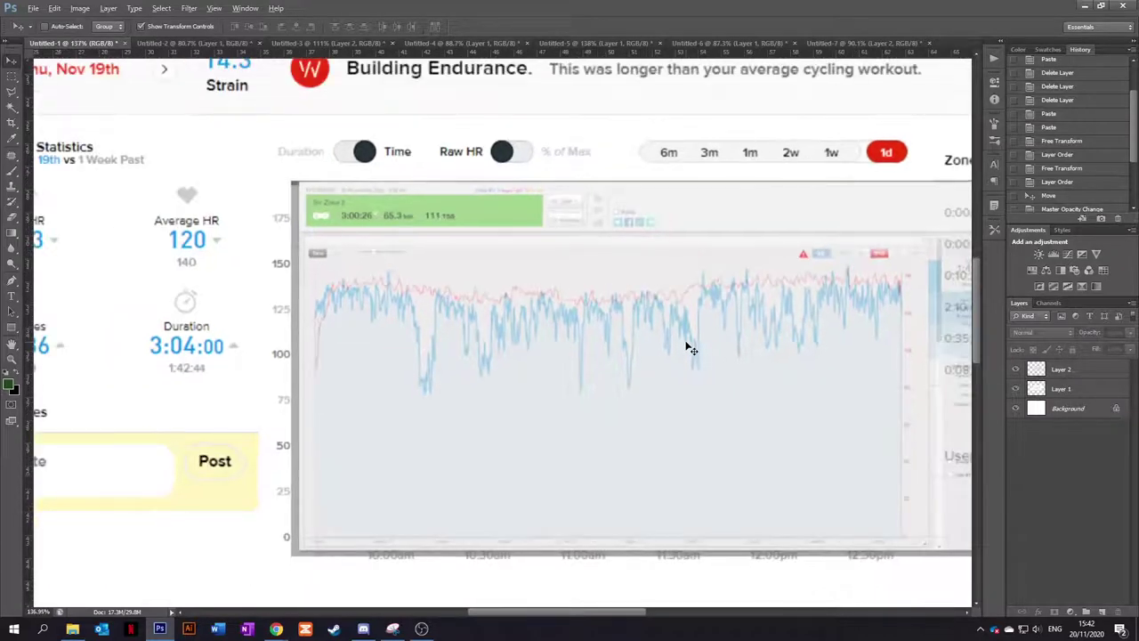
# - Review the overlaid heart rate traces of the workout documents from Untitled-1 through Untitled-6
pyautogui.hscroll(3, 509, 356)
pyautogui.scroll(-1, 512, 356)
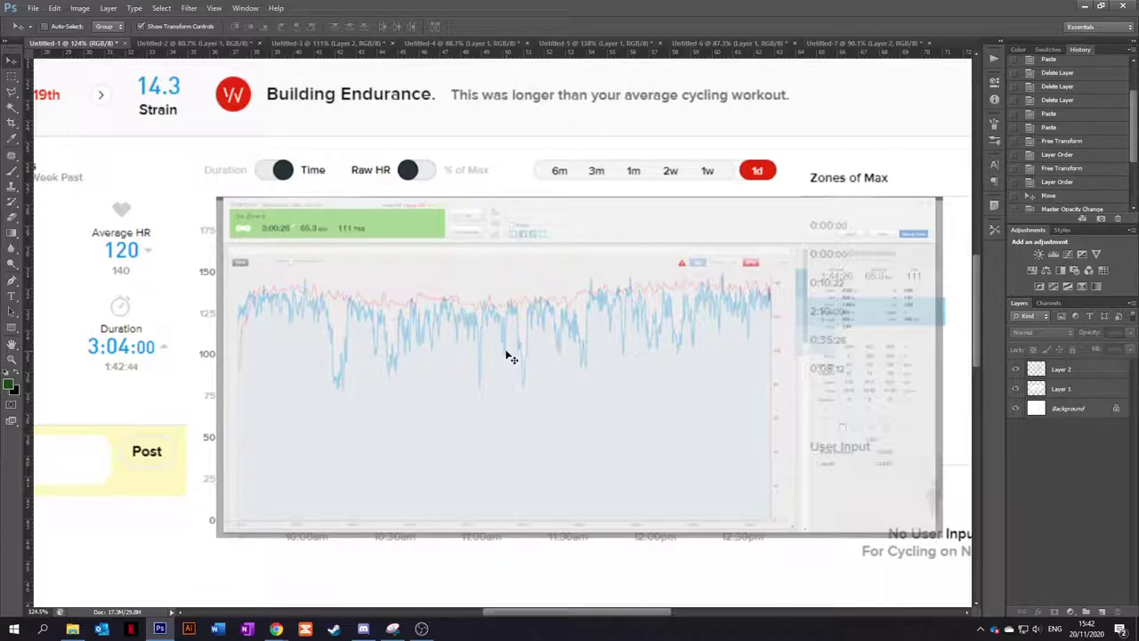
pyautogui.click(204, 43)
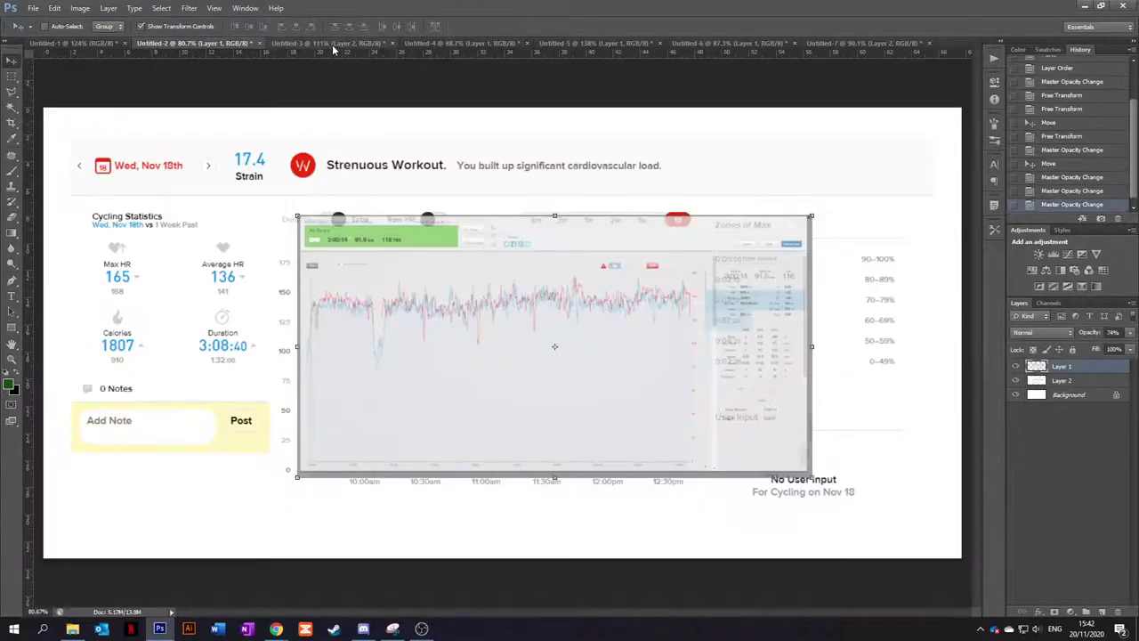
pyautogui.click(331, 42)
pyautogui.click(485, 43)
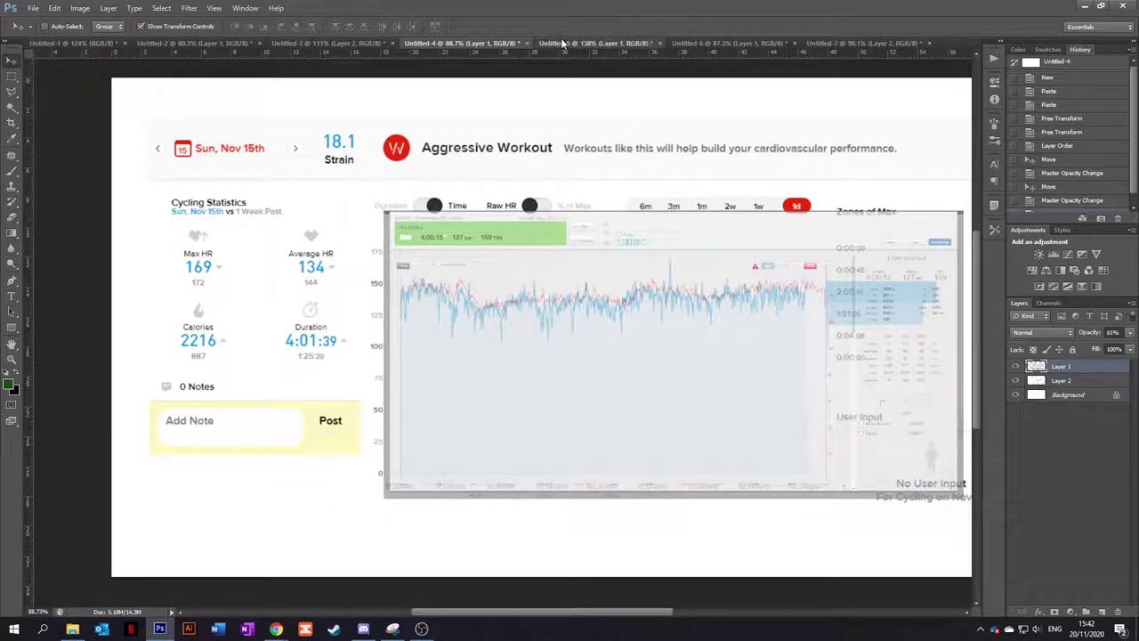
pyautogui.click(623, 43)
pyautogui.click(768, 43)
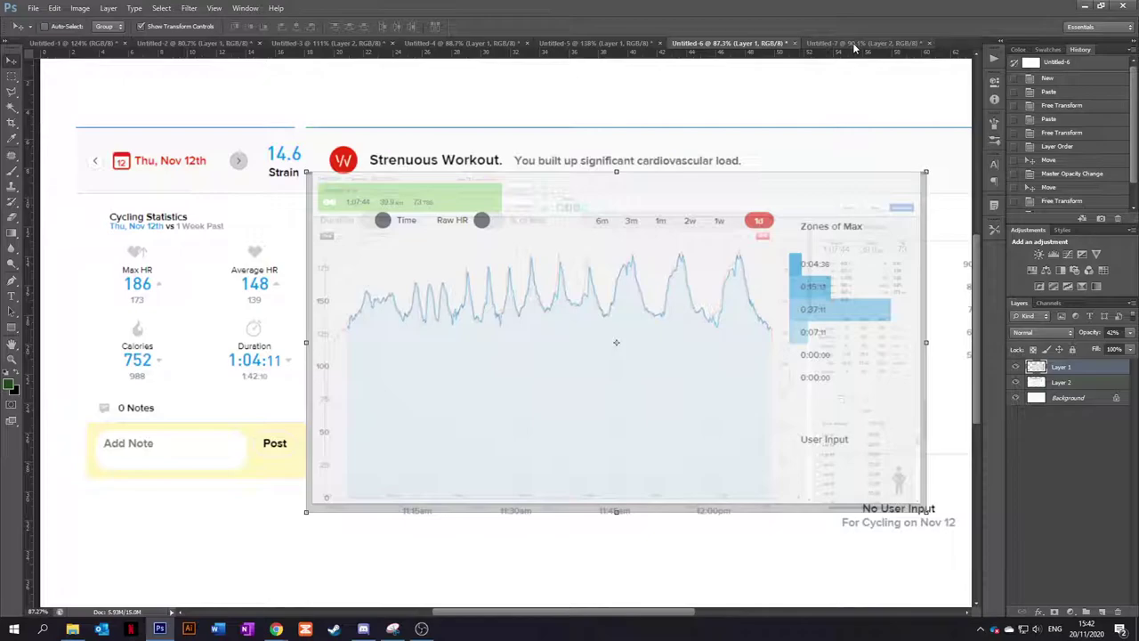
# - Make Layer 2 visible in Untitled-7 and set its opacity to 62% to overlay the two heart rate traces
pyautogui.click(859, 43)
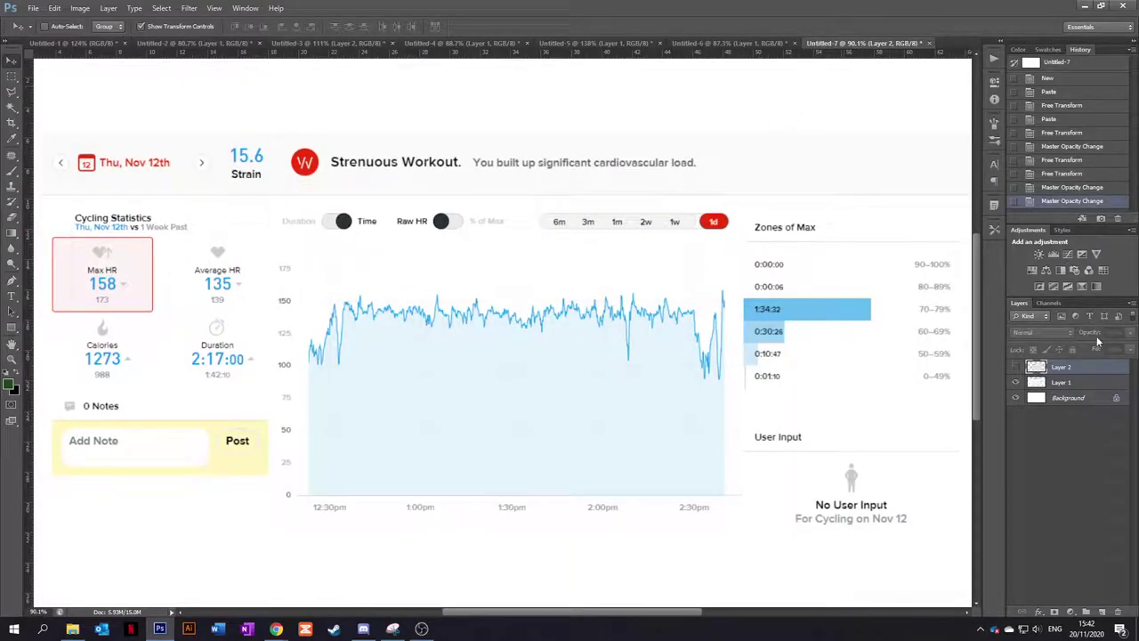
pyautogui.click(1016, 366)
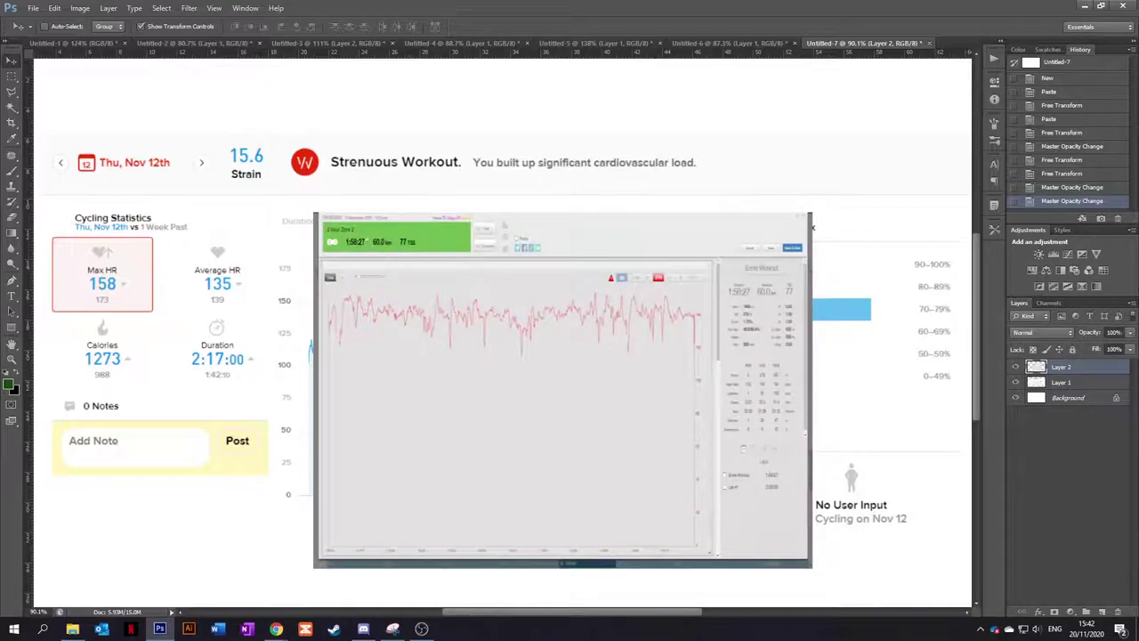
pyautogui.click(1129, 332)
pyautogui.moveTo(1130, 349); pyautogui.dragTo(1111, 349)
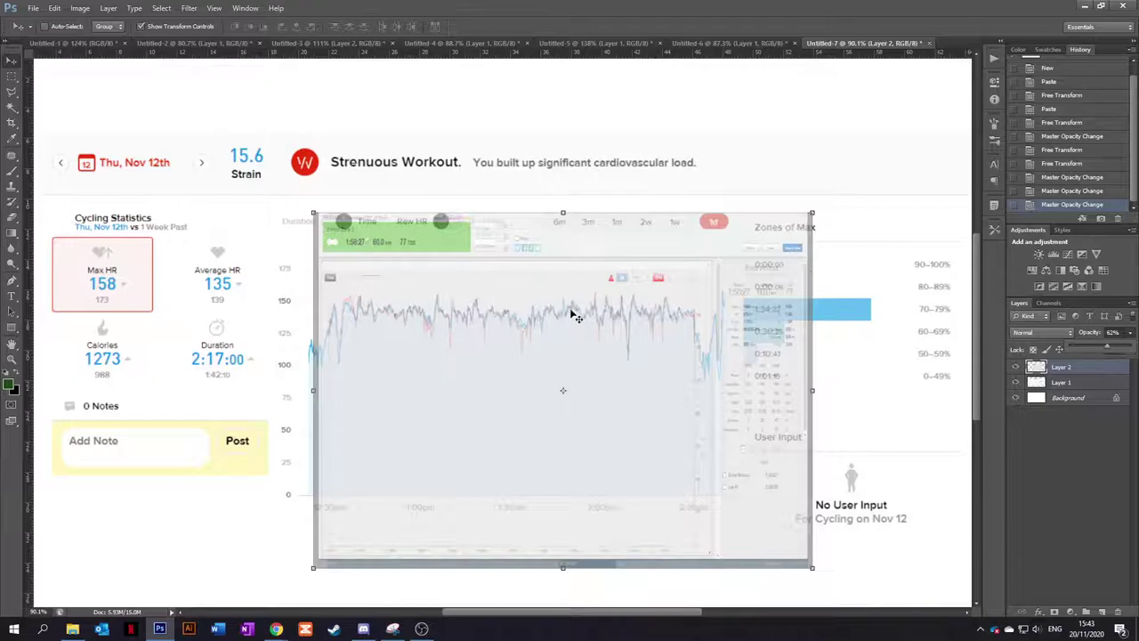
# - Recheck the overlays in Untitled-6 and Untitled-5 and compare them with the full Nov 19th workout in Untitled-1
pyautogui.click(746, 44)
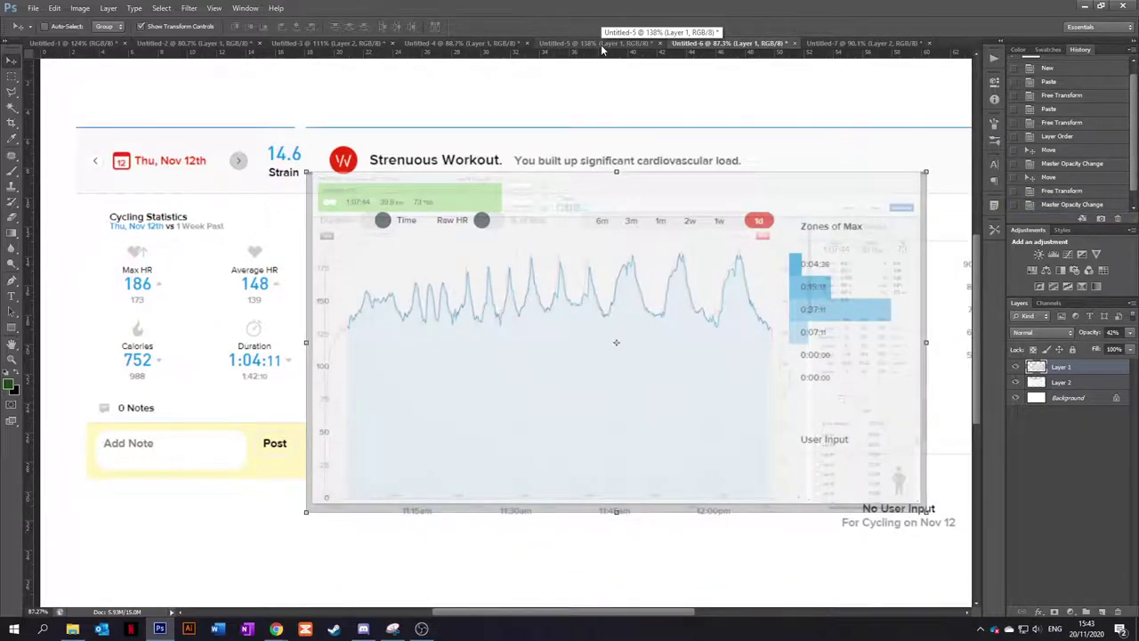
pyautogui.click(602, 50)
pyautogui.click(89, 45)
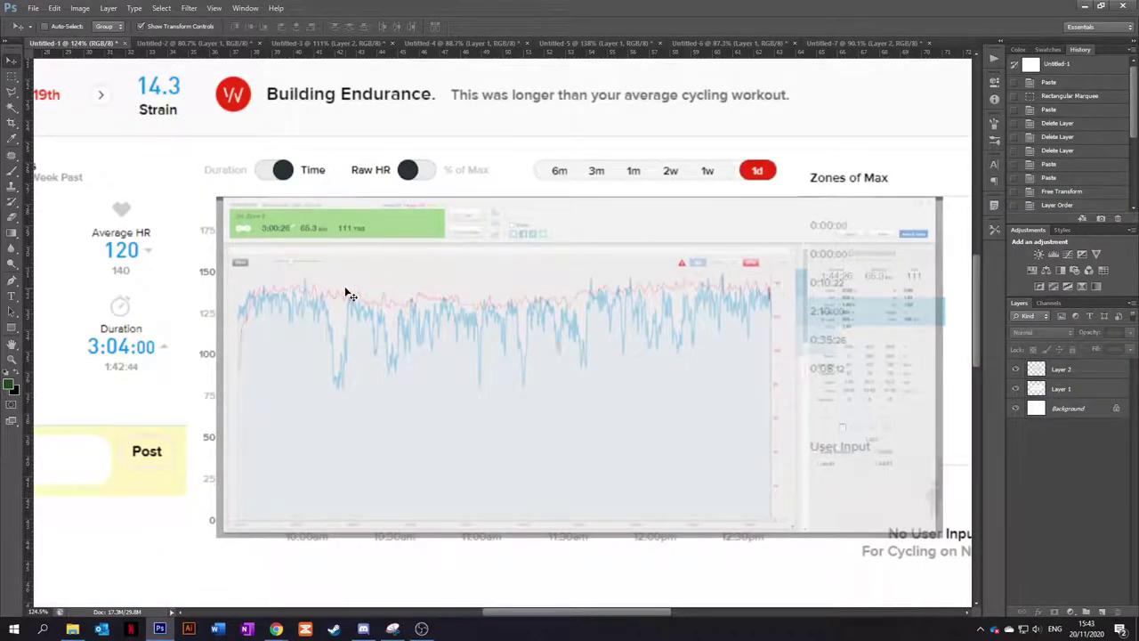
pyautogui.scroll(-3, 333, 323)
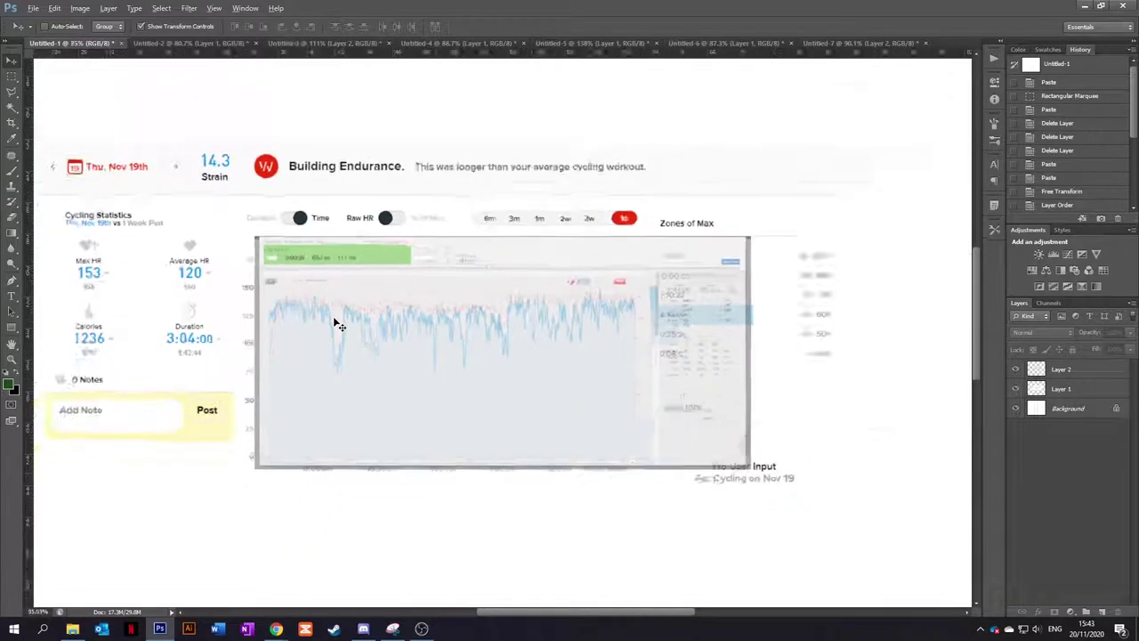
pyautogui.scroll(2, 289, 326)
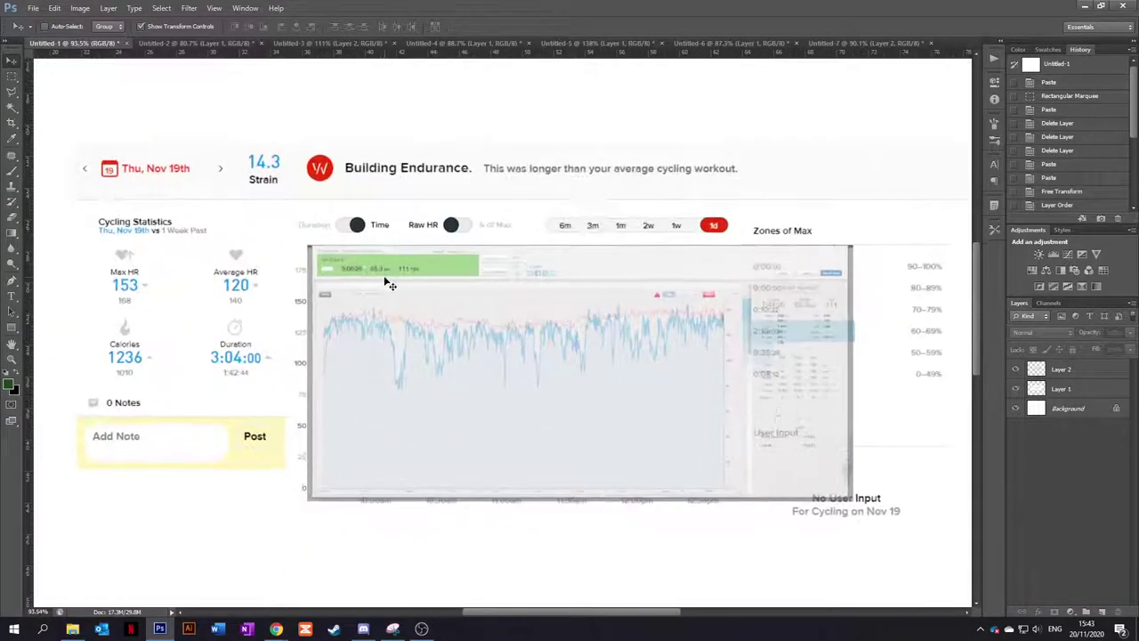